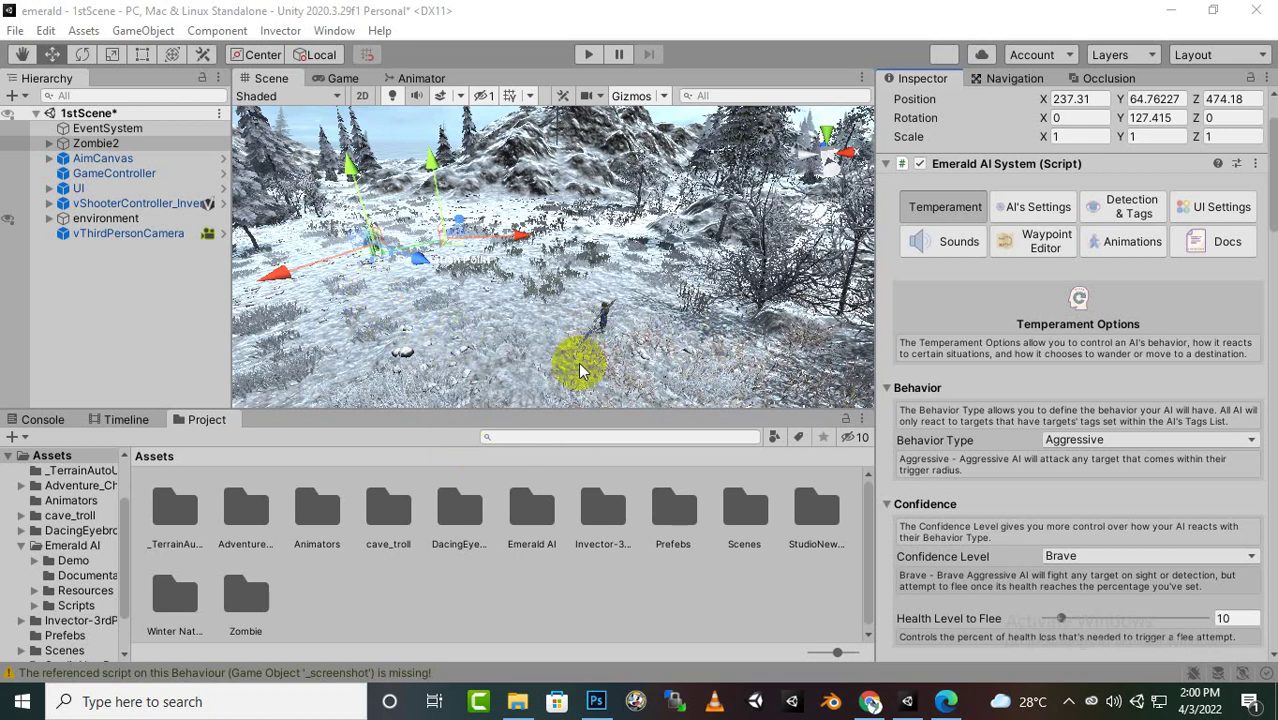
Show Zombie2's Detection Options under AI's Settings > Detection & Tags, revealing its detection radius.
scroll(578, 364, "up", 3)
scroll(600, 342, "up", 2)
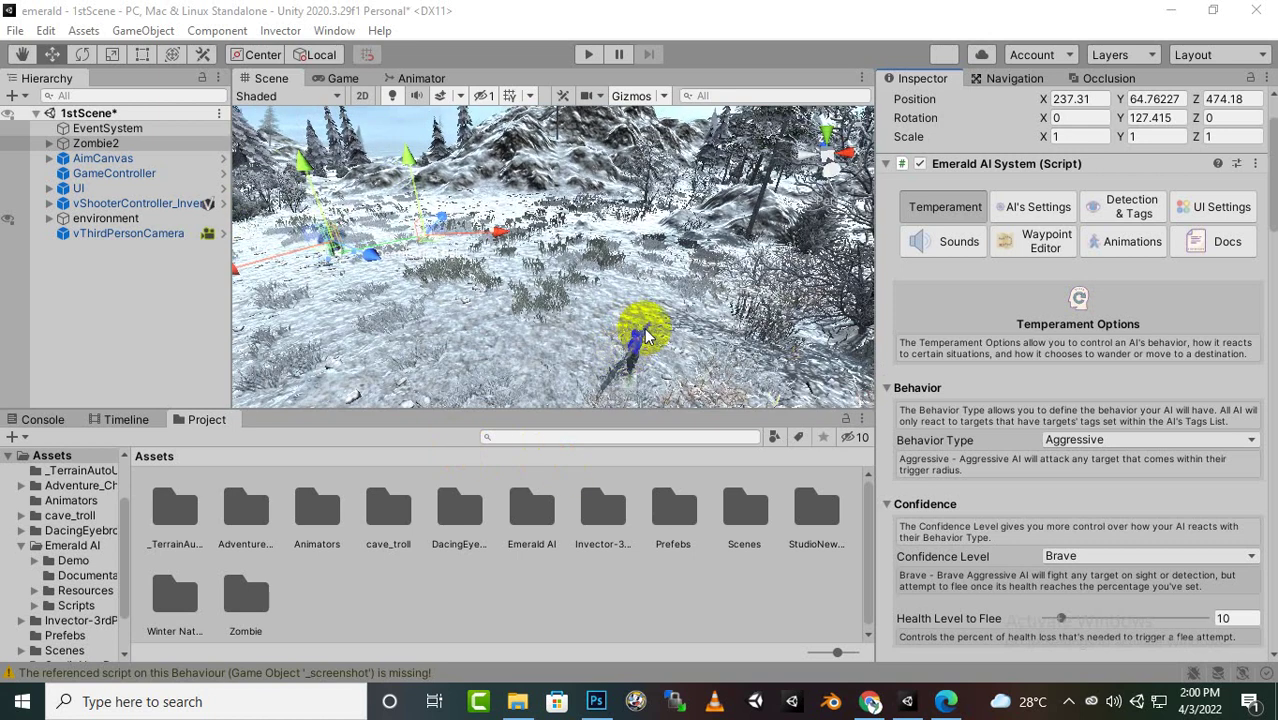
left_click(1041, 212)
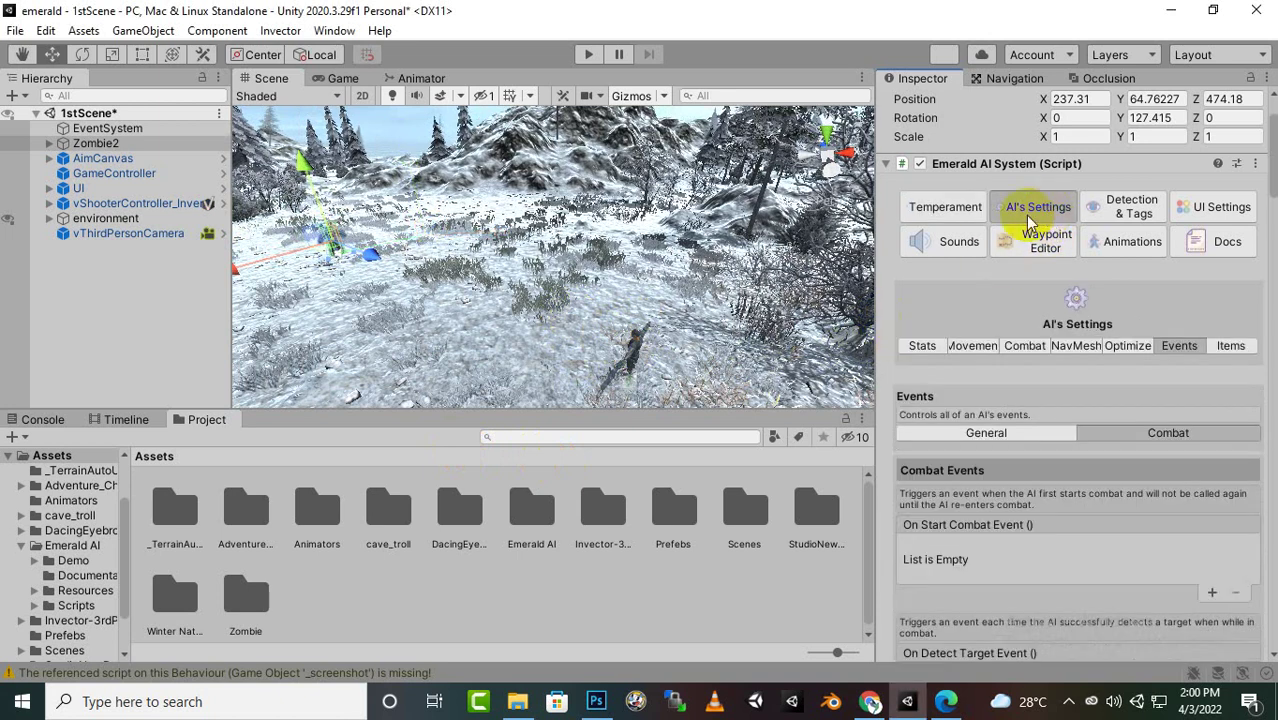
left_click(1130, 209)
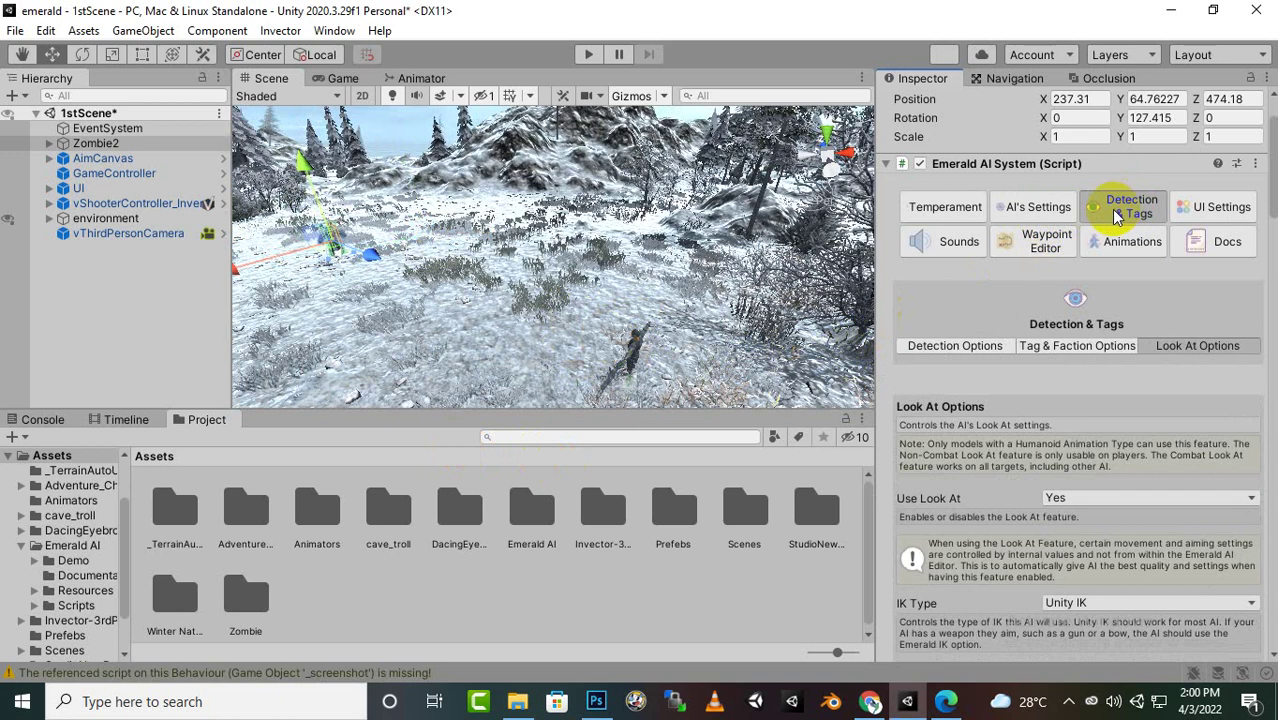
left_click(928, 353)
left_click_drag(605, 290, 480, 220, "alt")
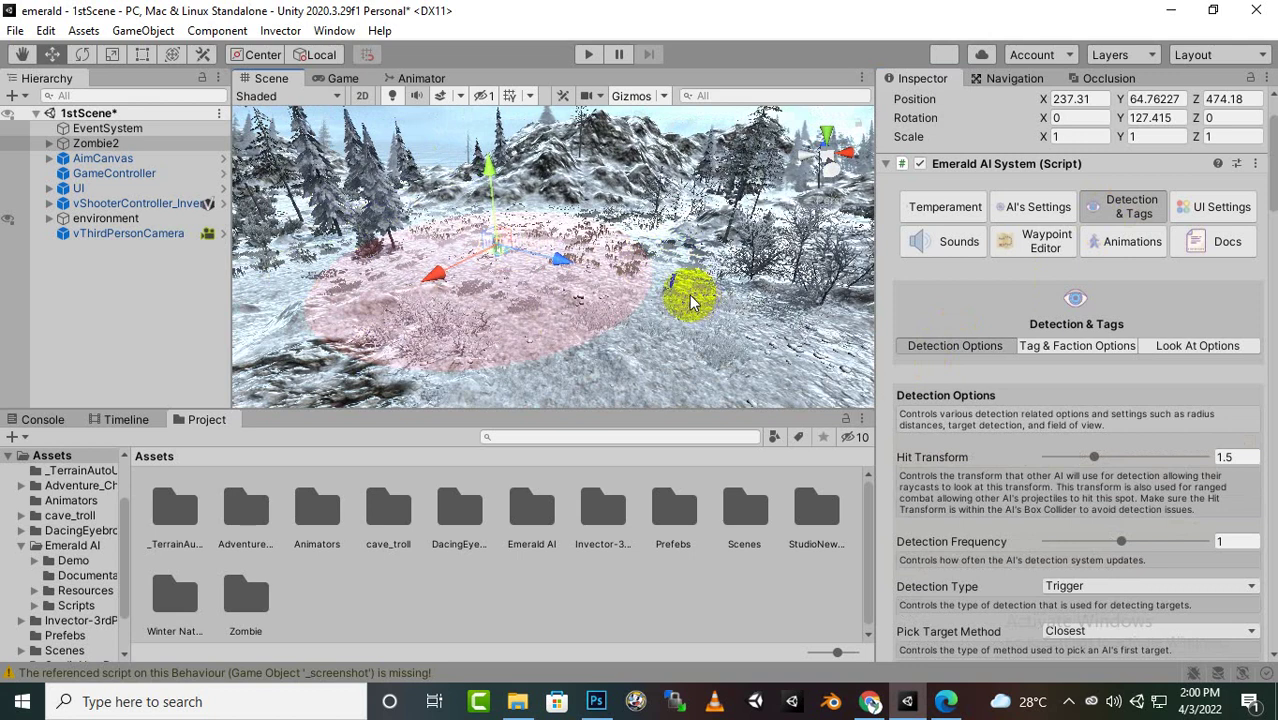
scroll(610, 300, "up", 3)
scroll(585, 288, "up", 3)
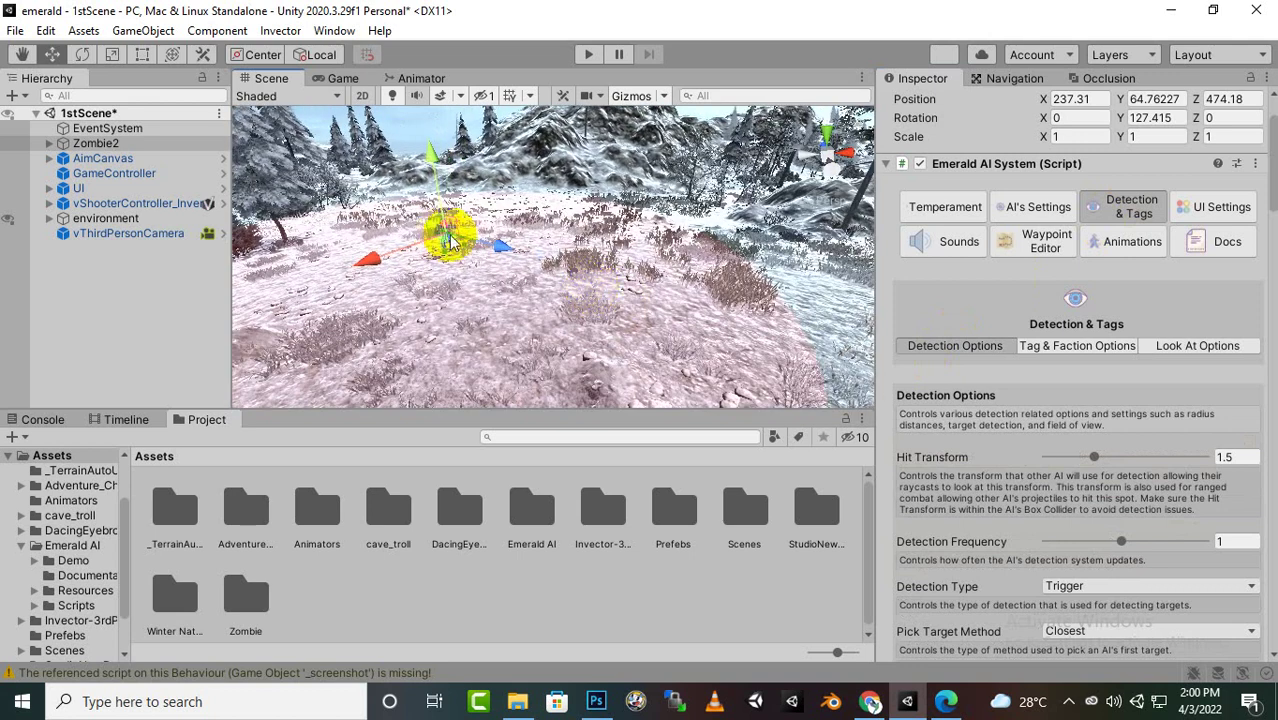
left_click_drag(492, 250, 400, 275, "alt")
scroll(370, 240, "down", 3)
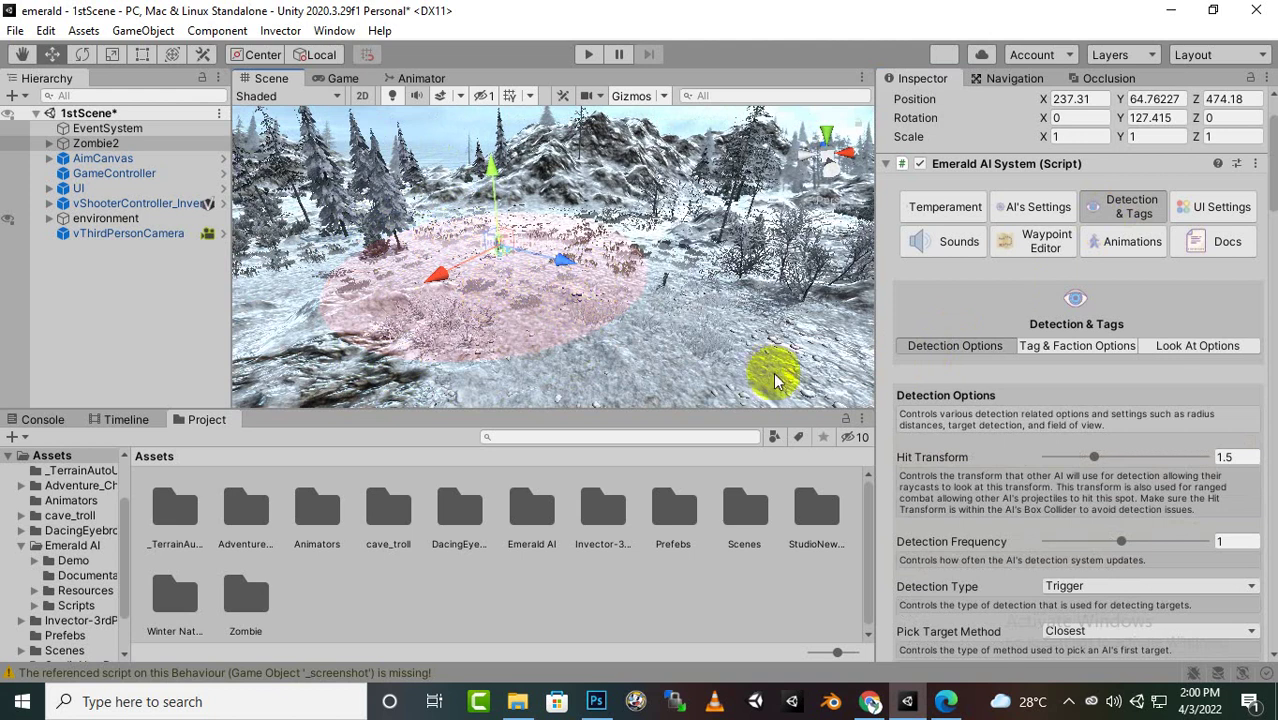
scroll(730, 350, "up", 4)
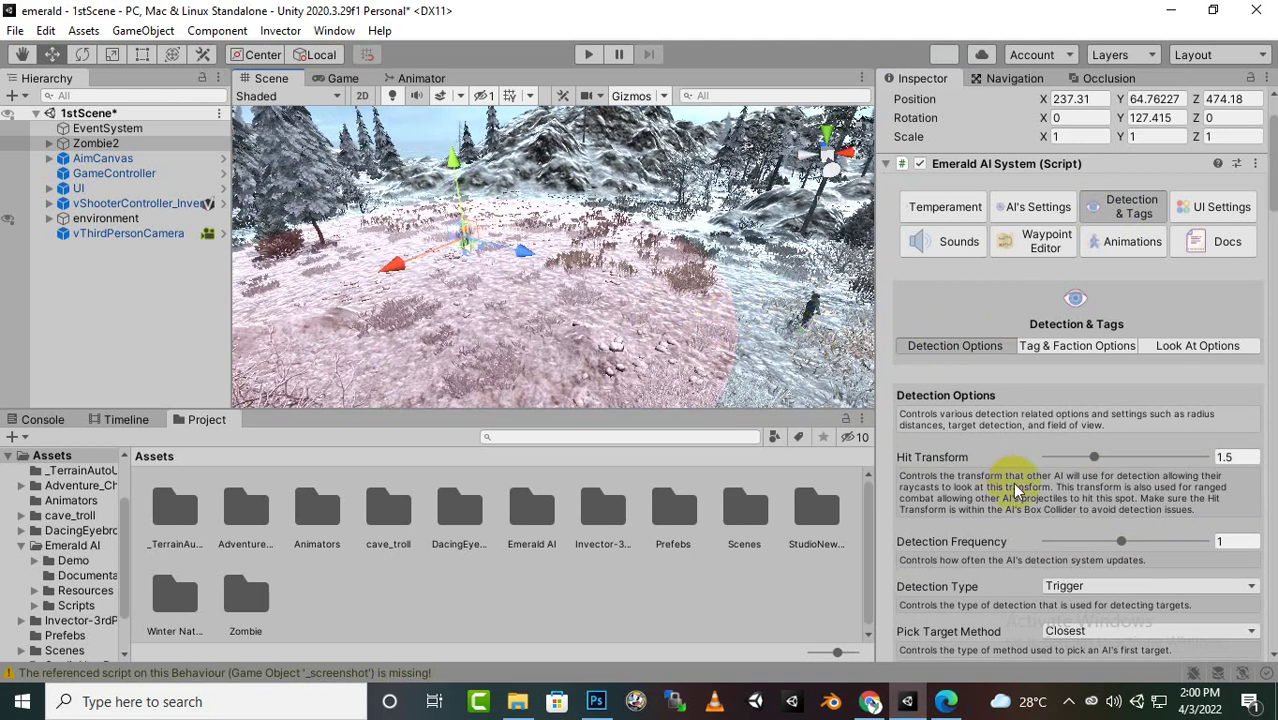
scroll(471, 251, "down", 3)
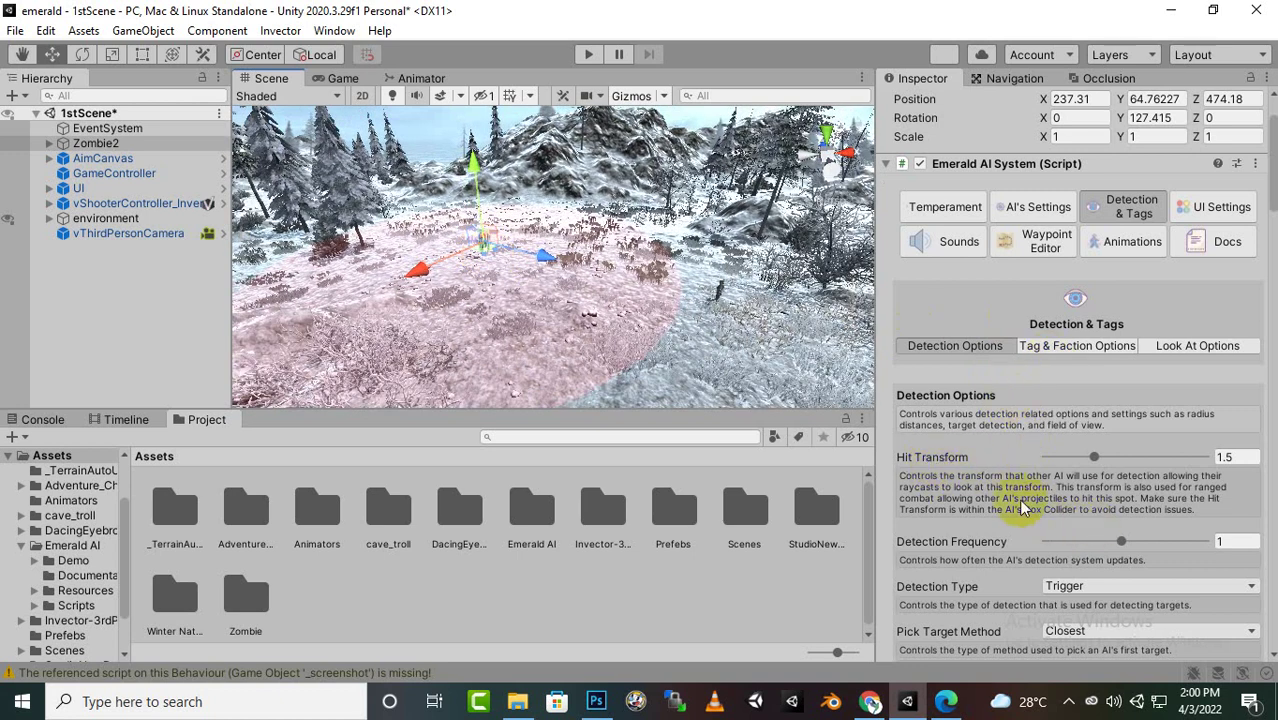
scroll(1055, 460, "down", 3)
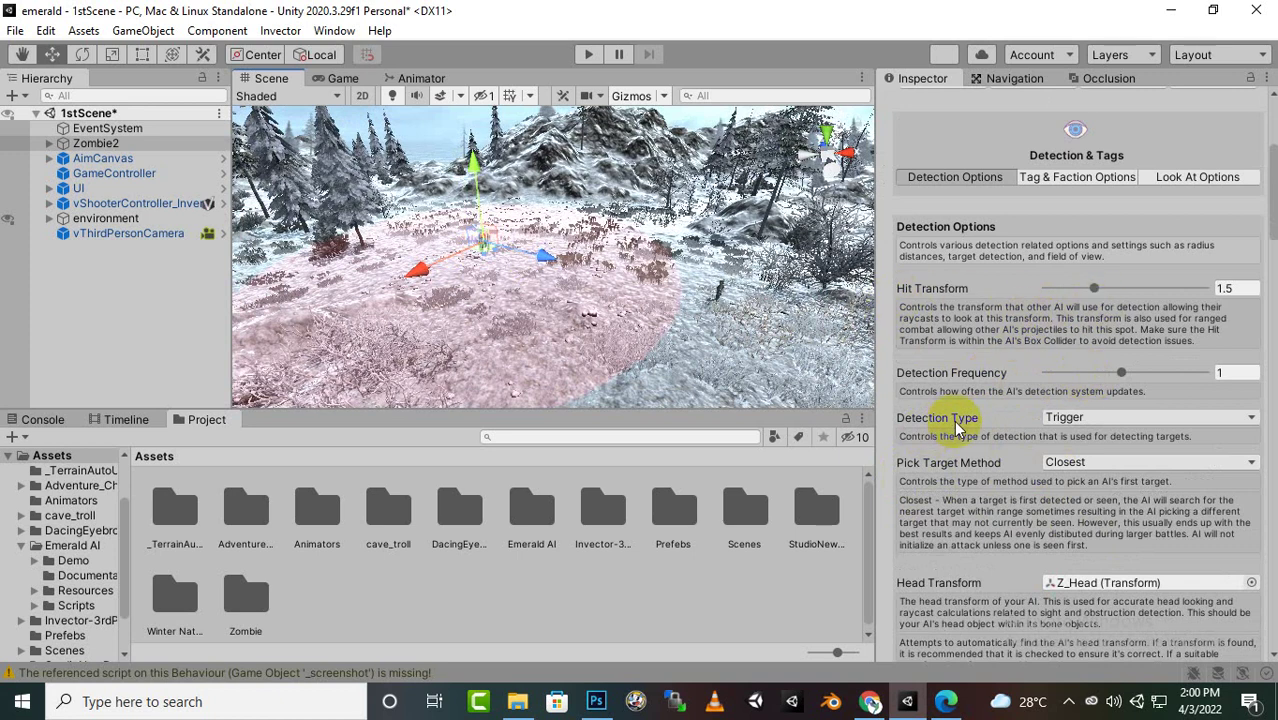
Switch Zombie2's Detection Type from Trigger to Line Of Sight and inspect the pink detection area.
left_click(1080, 420)
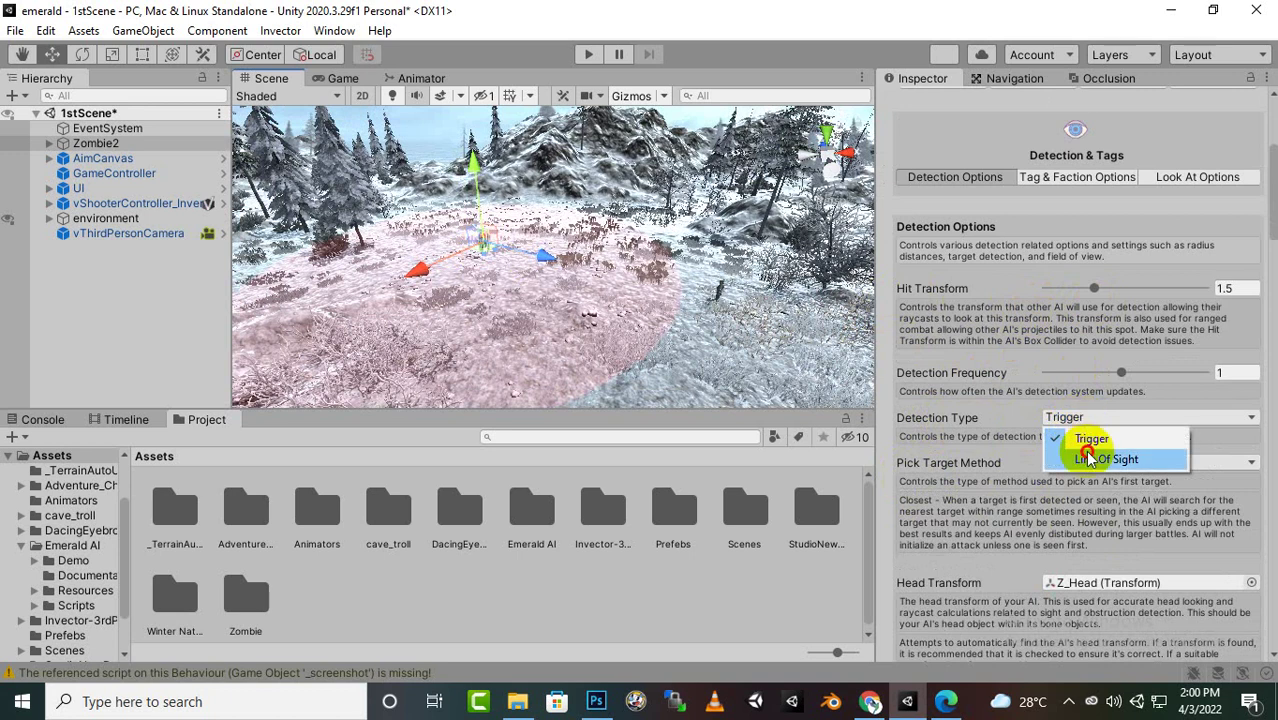
left_click(1090, 458)
scroll(518, 230, "up", 3)
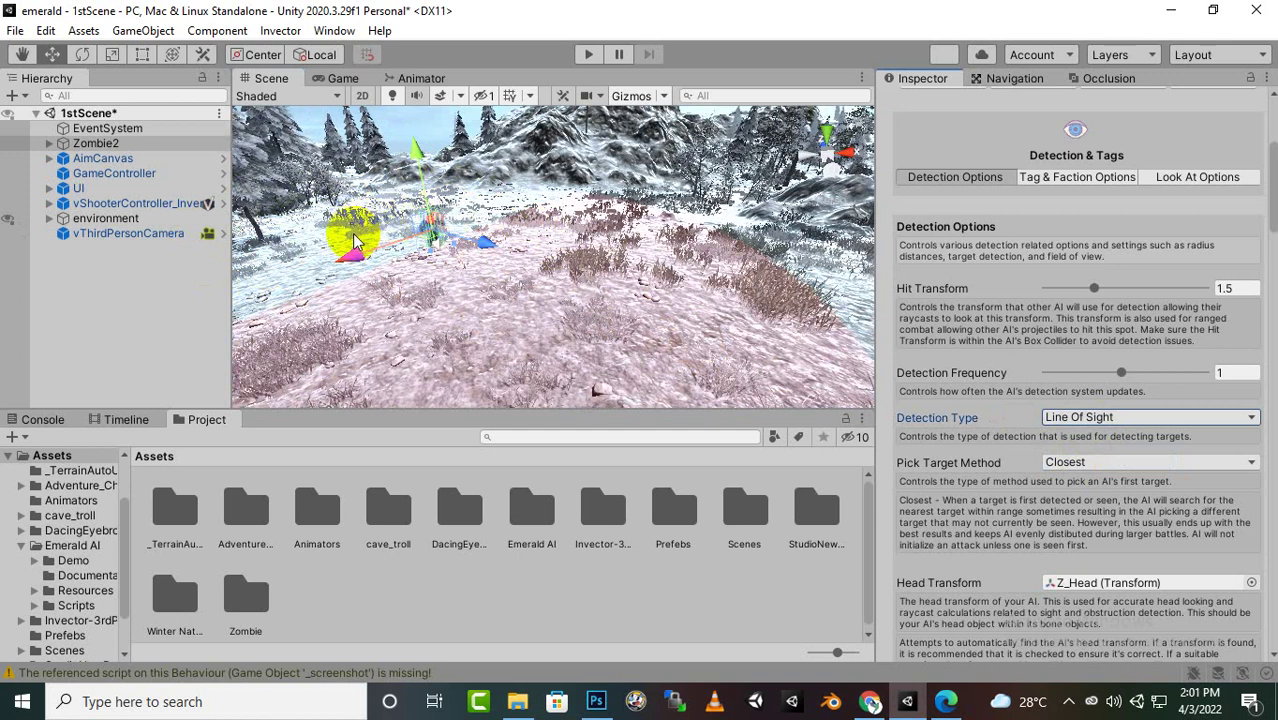
right_click_drag(399, 206, 642, 320)
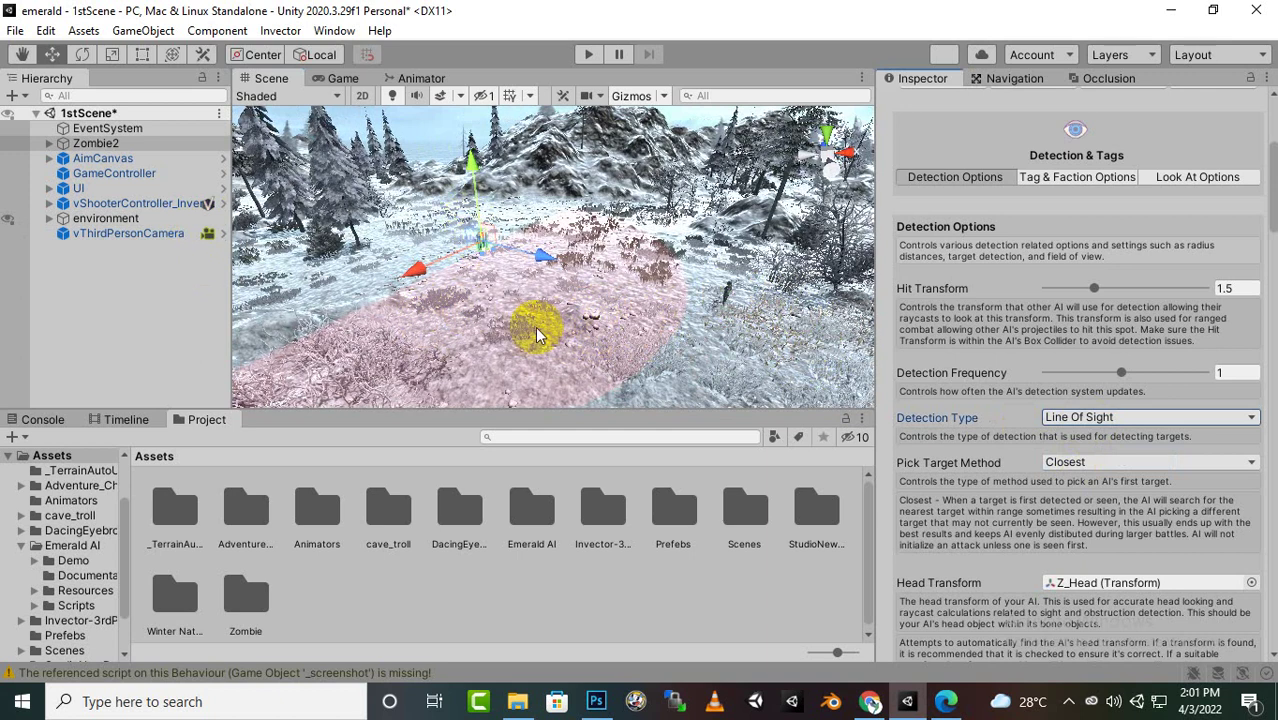
left_click(1135, 420)
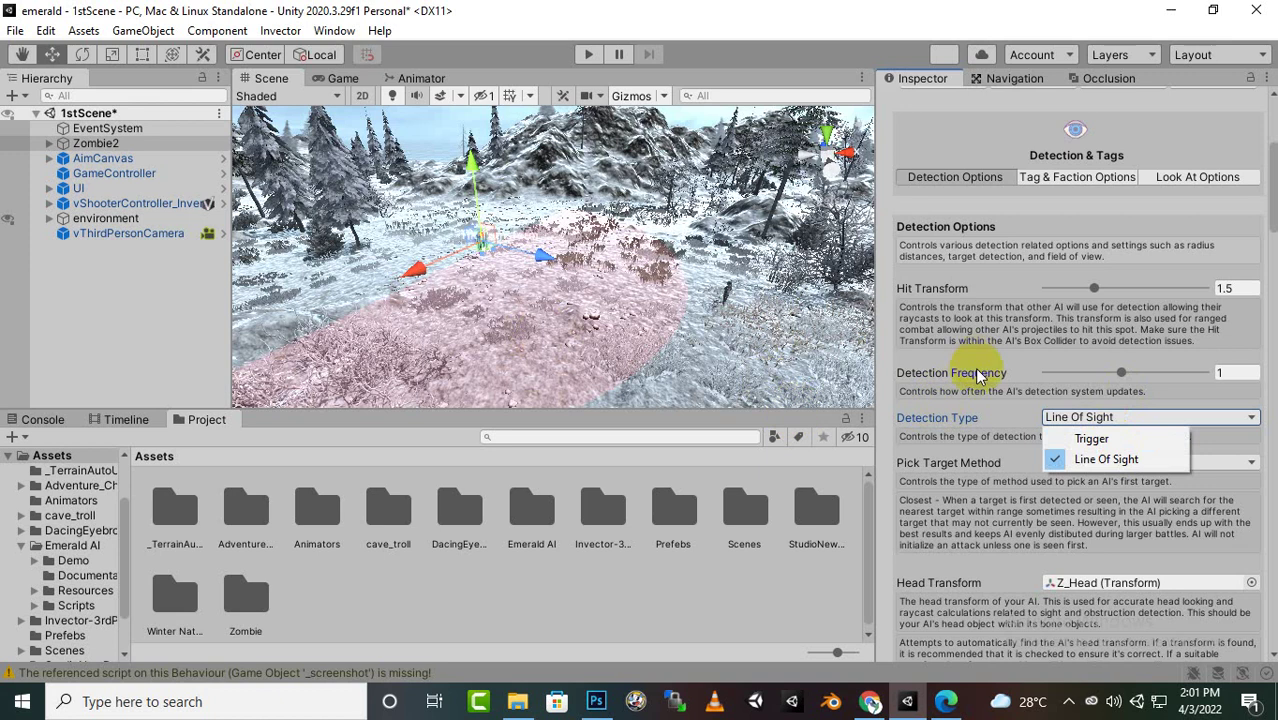
left_click(1117, 380)
left_click_drag(1126, 368, 1088, 375)
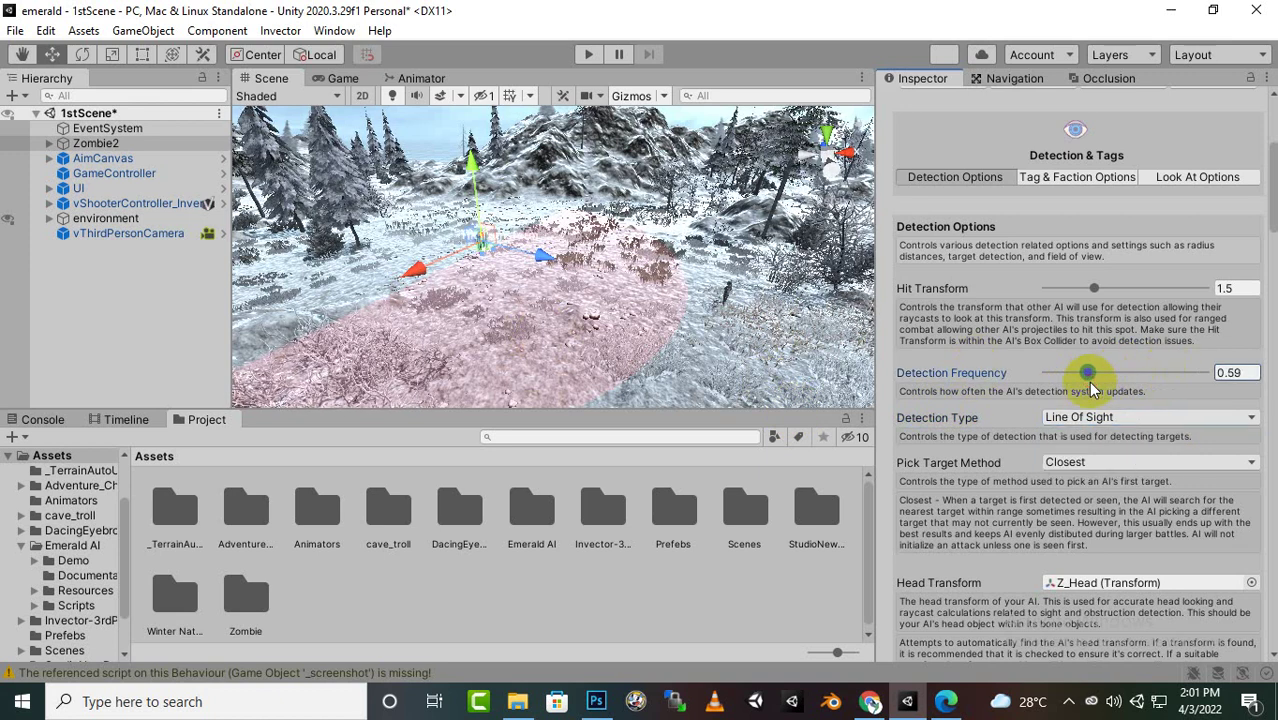
left_click(1240, 372)
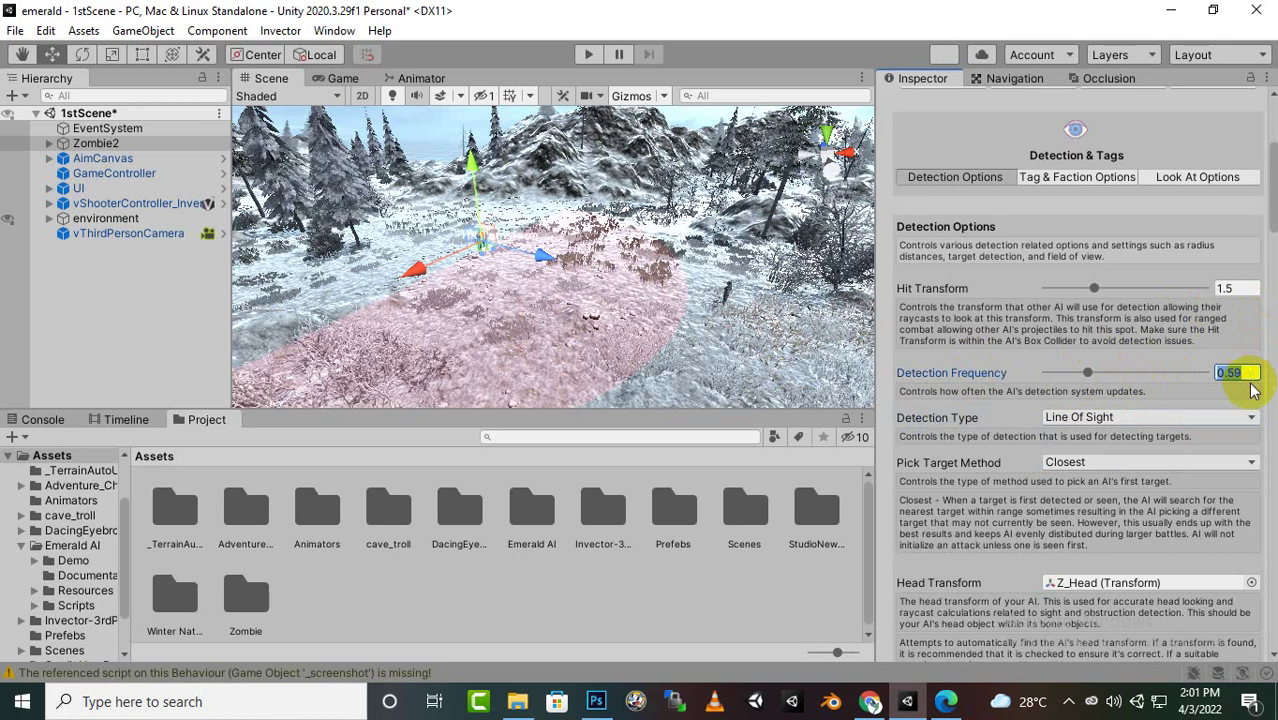
type("1")
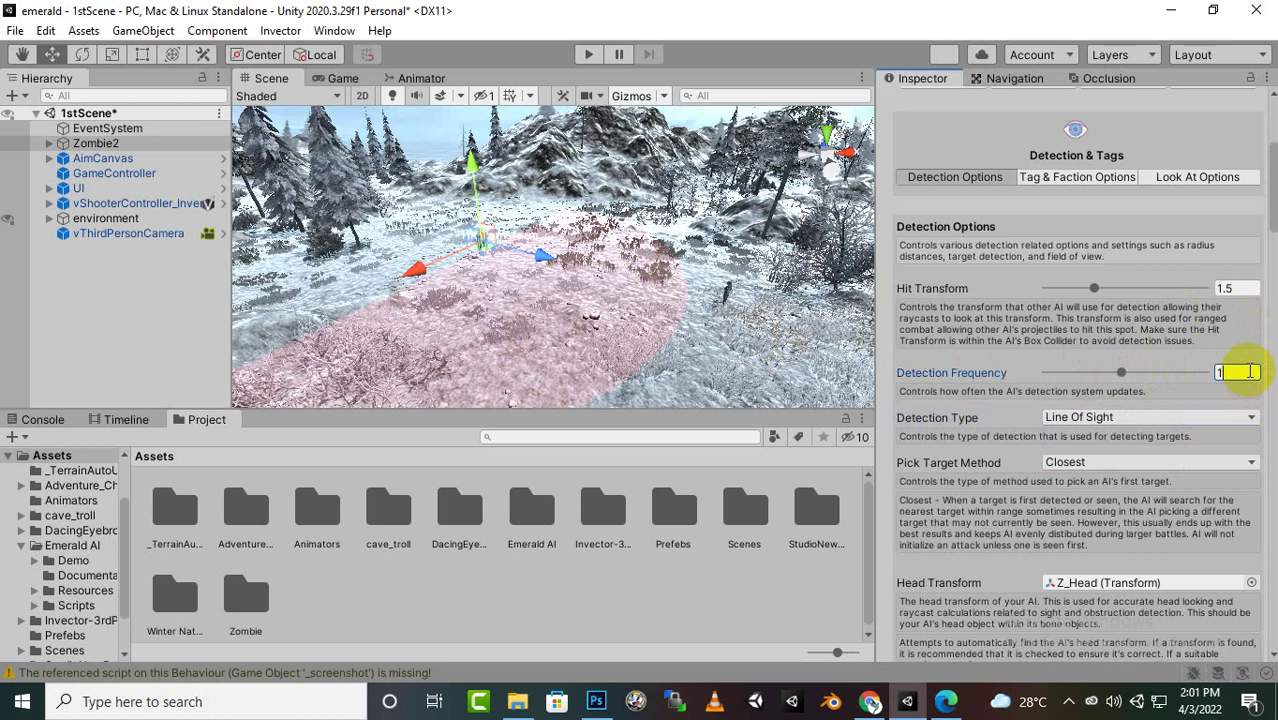
left_click(1097, 463)
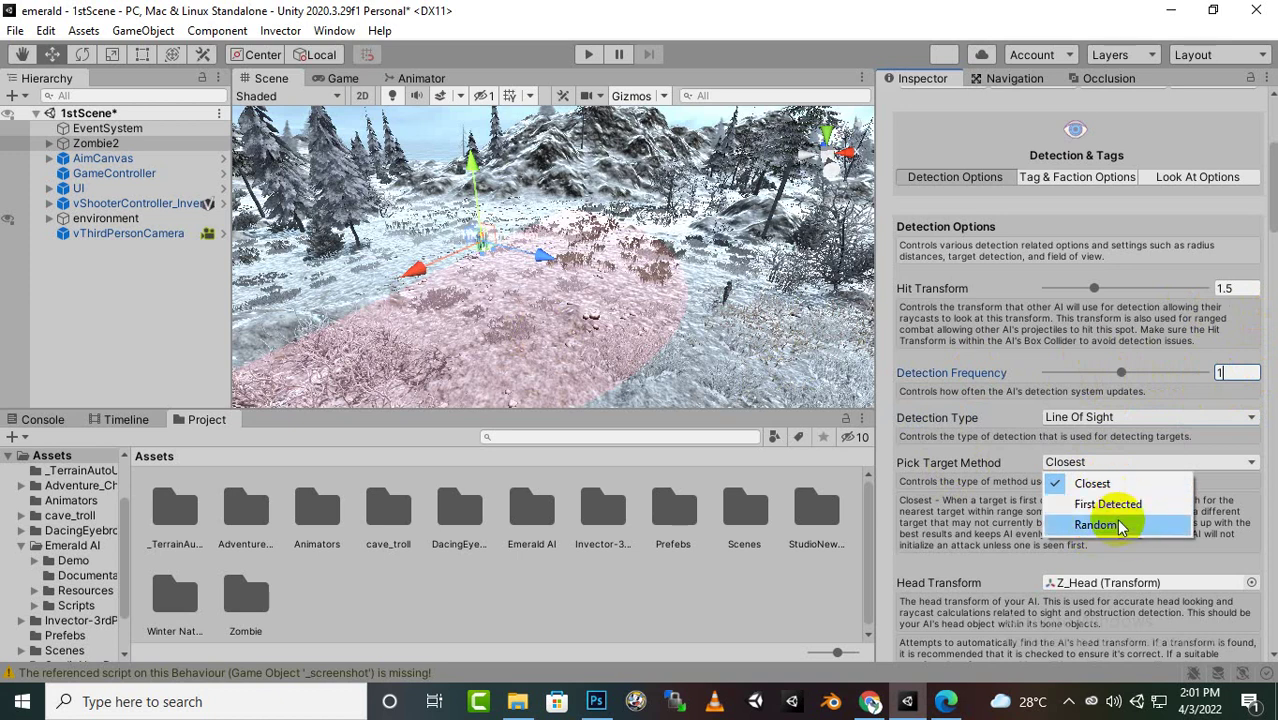
left_click(997, 510)
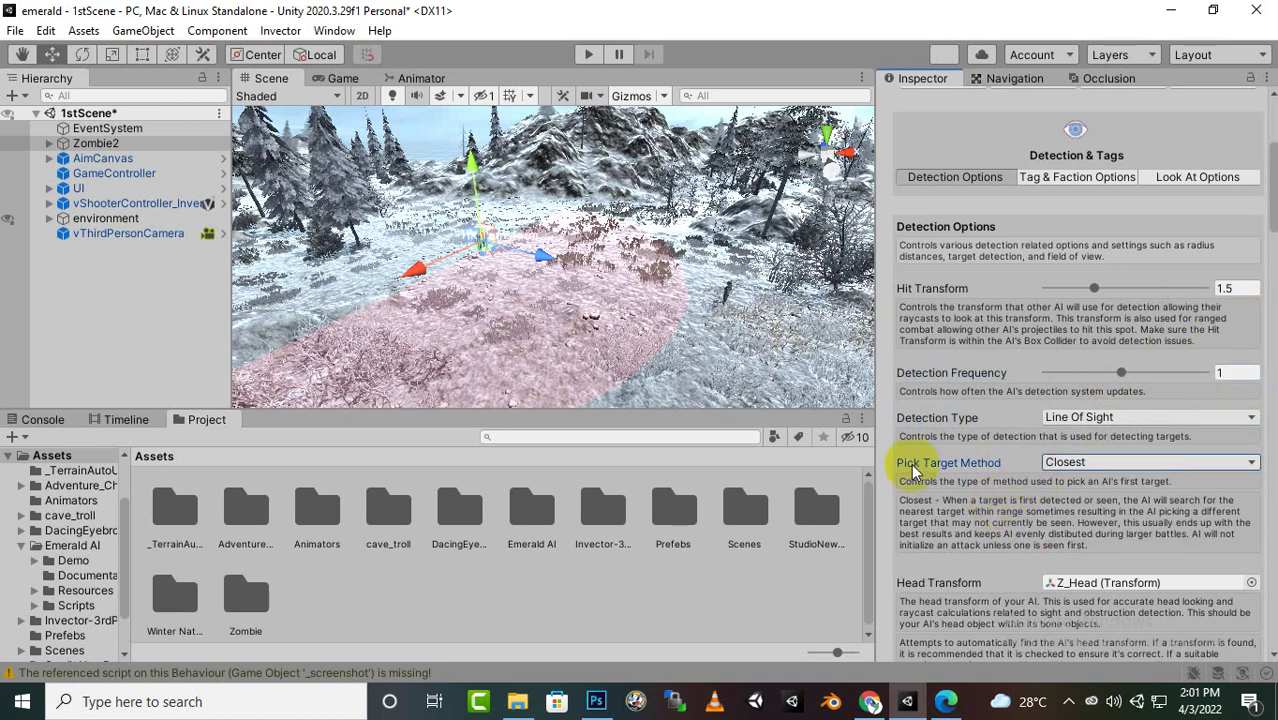
Try Low, Medium and High detection quality, settling back on Medium.
scroll(1056, 425, "down", 6)
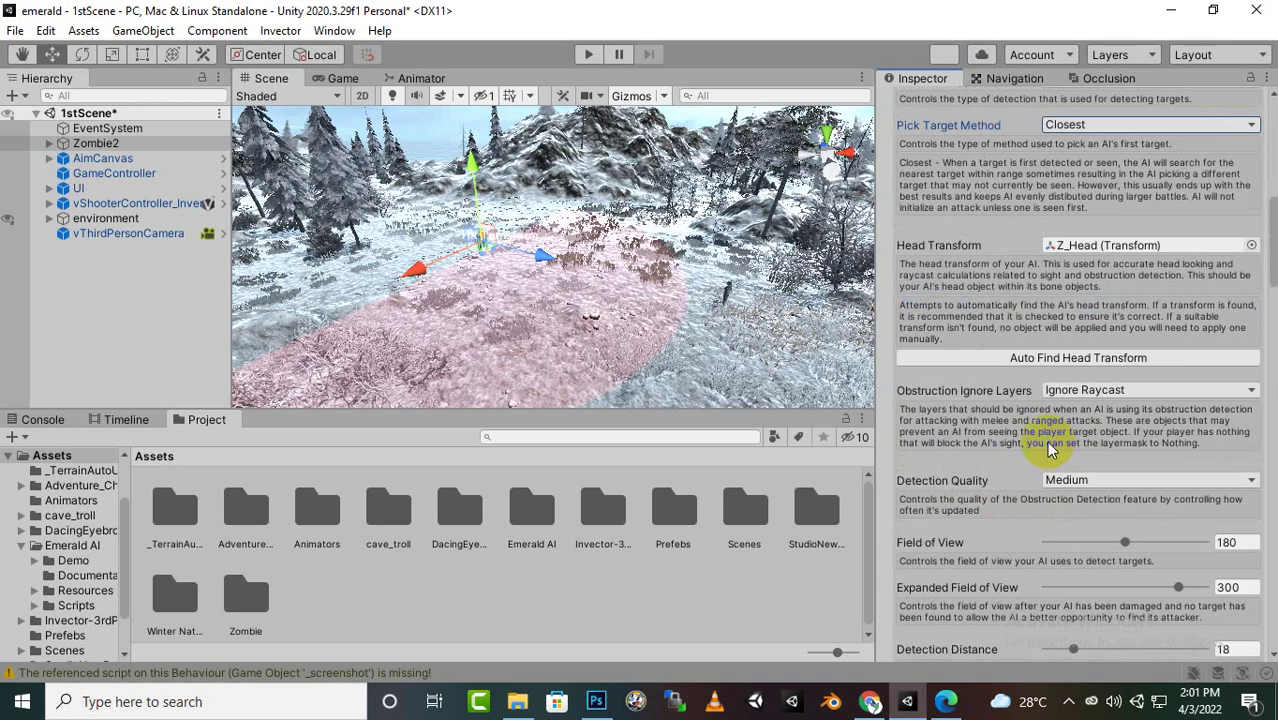
scroll(1010, 456, "down", 3)
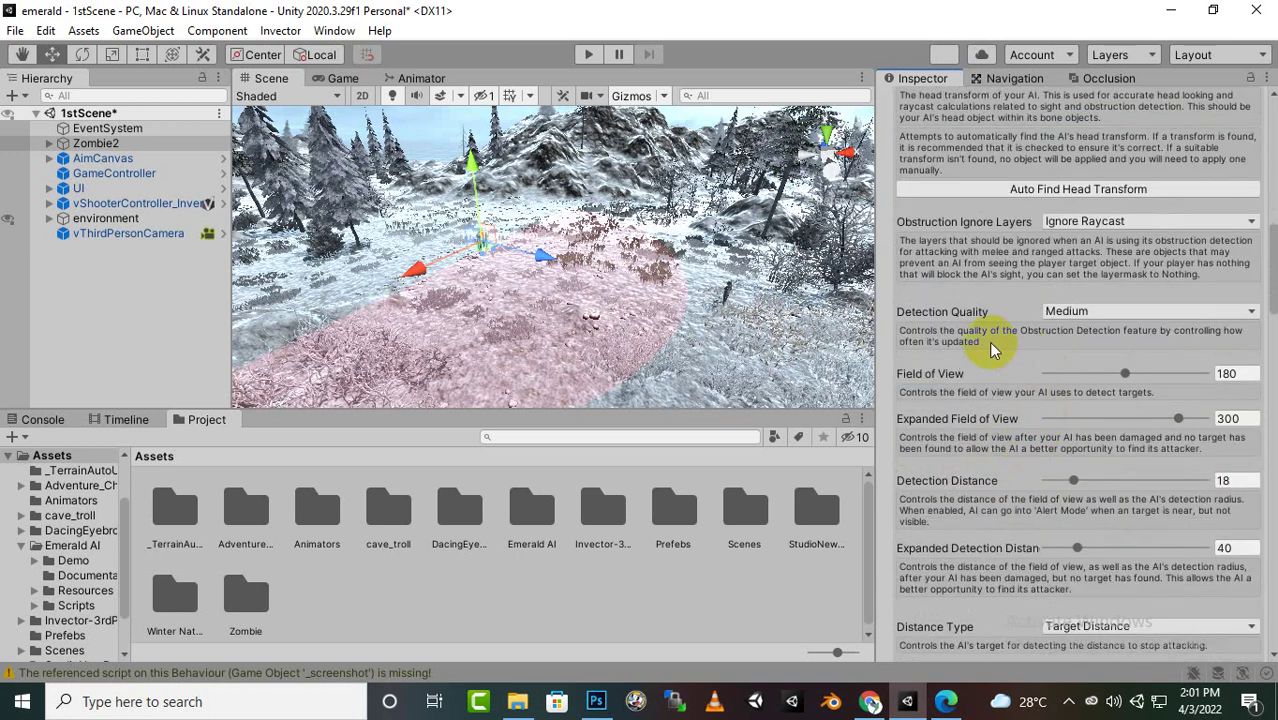
left_click(1062, 312)
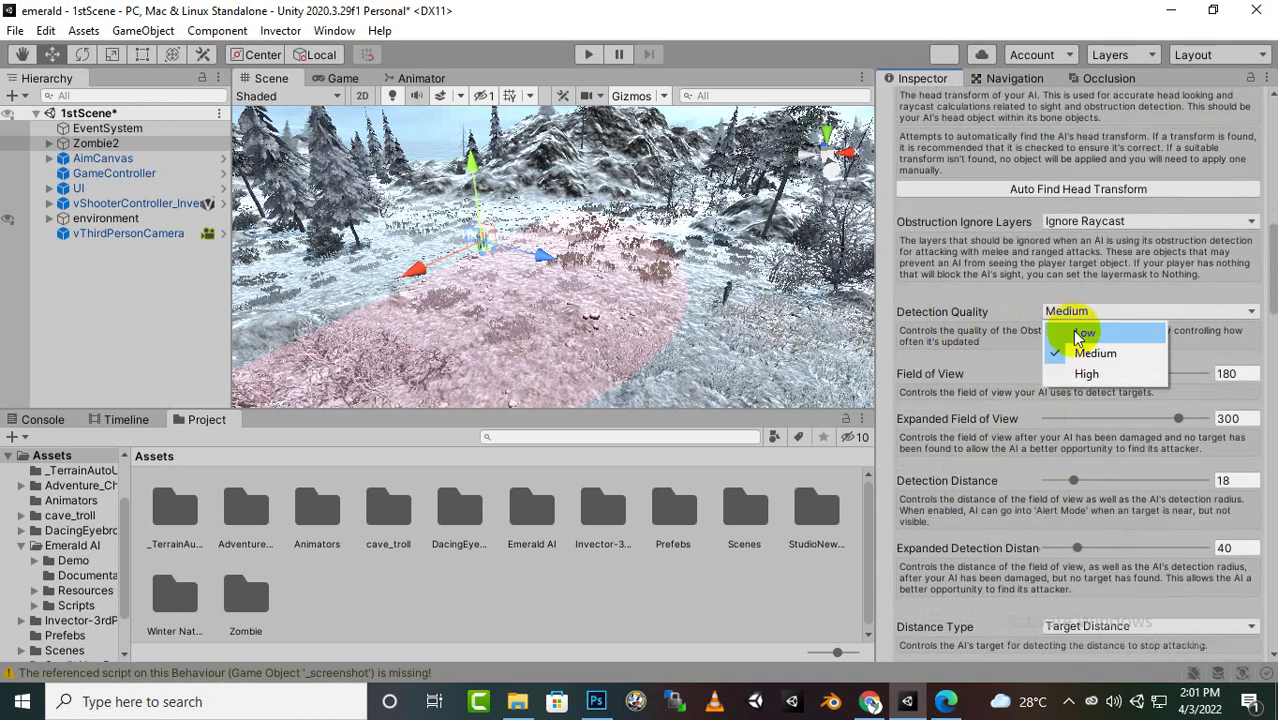
left_click(1078, 336)
left_click(1075, 312)
left_click(1072, 352)
left_click(1074, 312)
left_click(1080, 372)
left_click(1089, 310)
left_click(1075, 352)
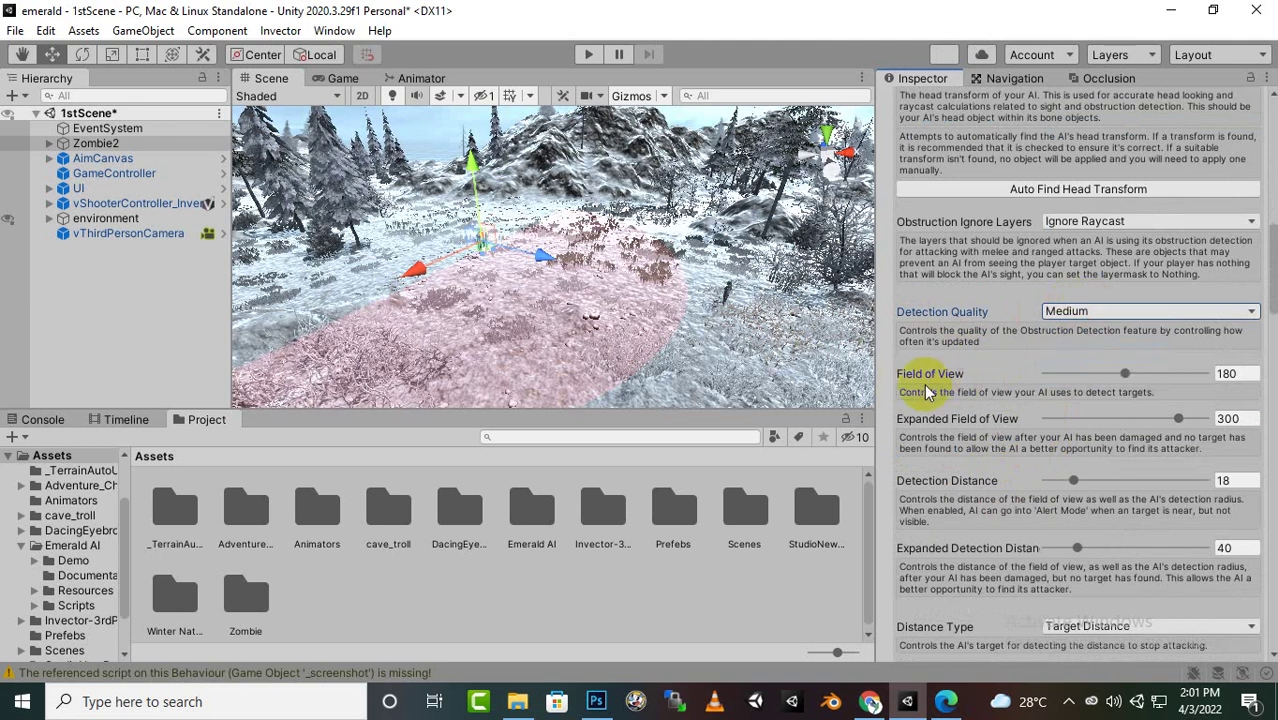
Set Field of View to 360 and Expanded Field of View to 300.
left_click_drag(1124, 372, 1213, 380)
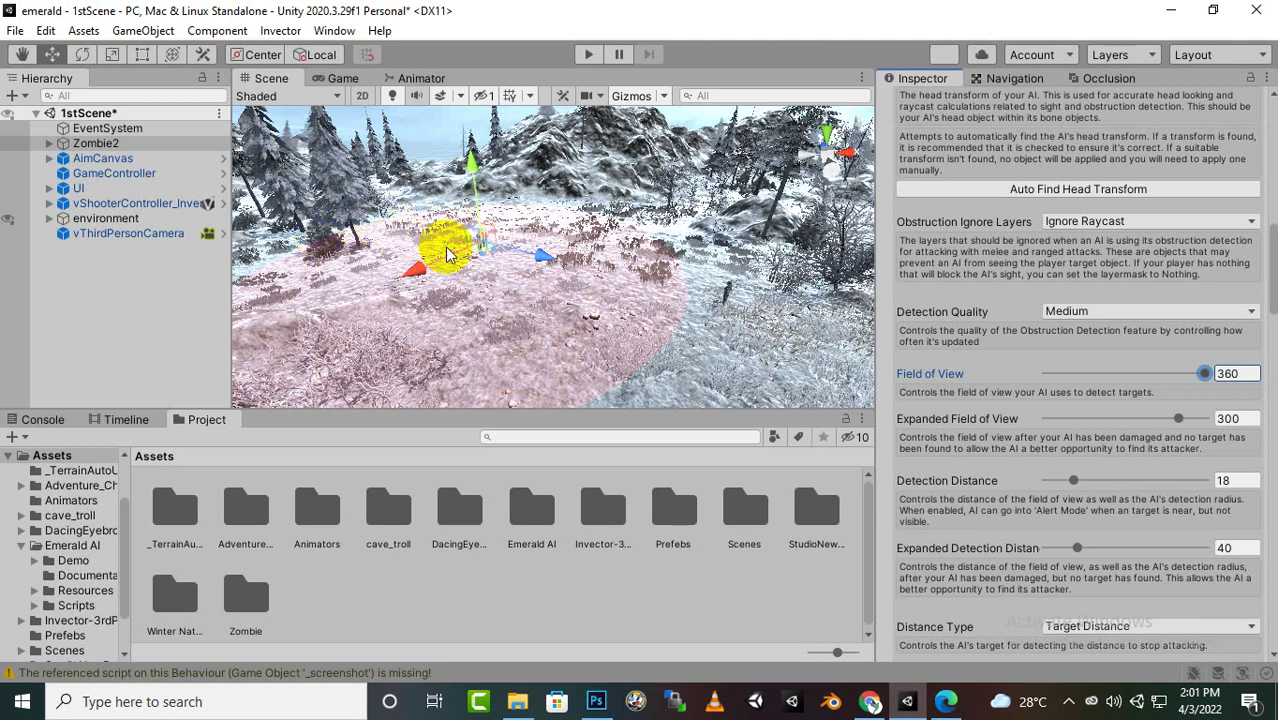
left_click(1238, 373)
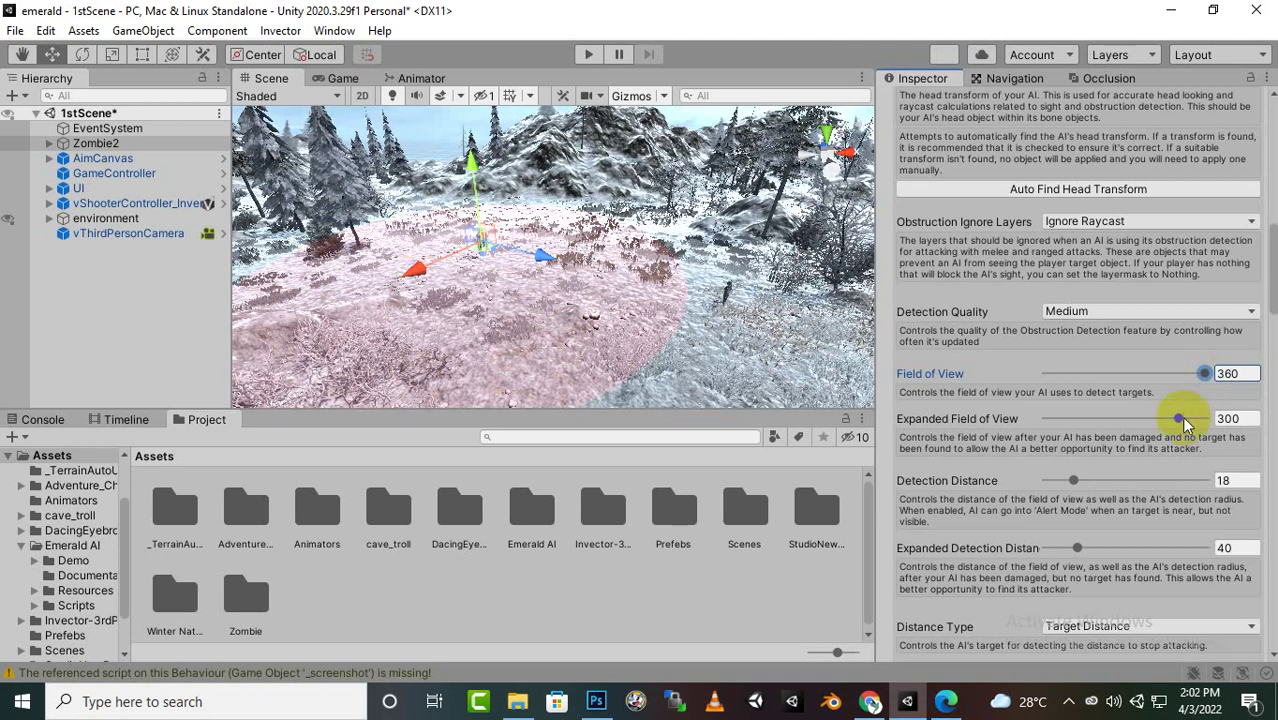
mouse_move(1181, 419)
left_mouse_down()
mouse_move(1257, 418)
mouse_move(1218, 424)
left_mouse_up()
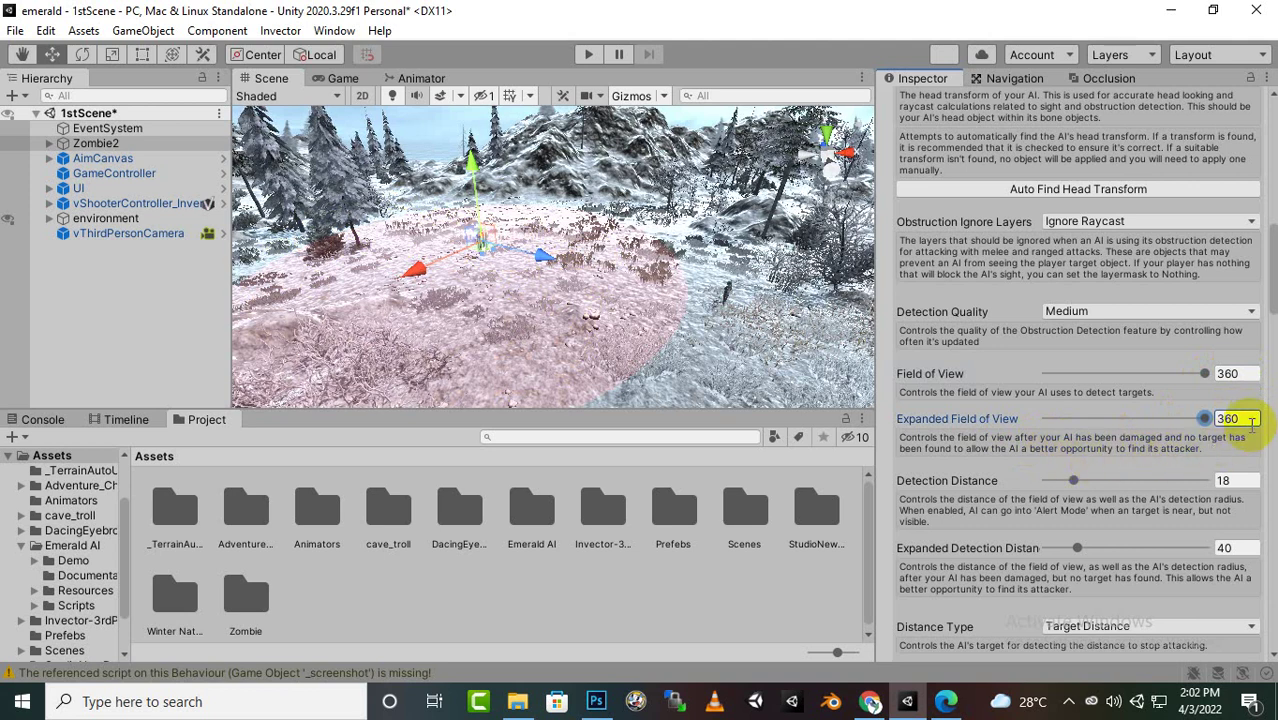
type("300")
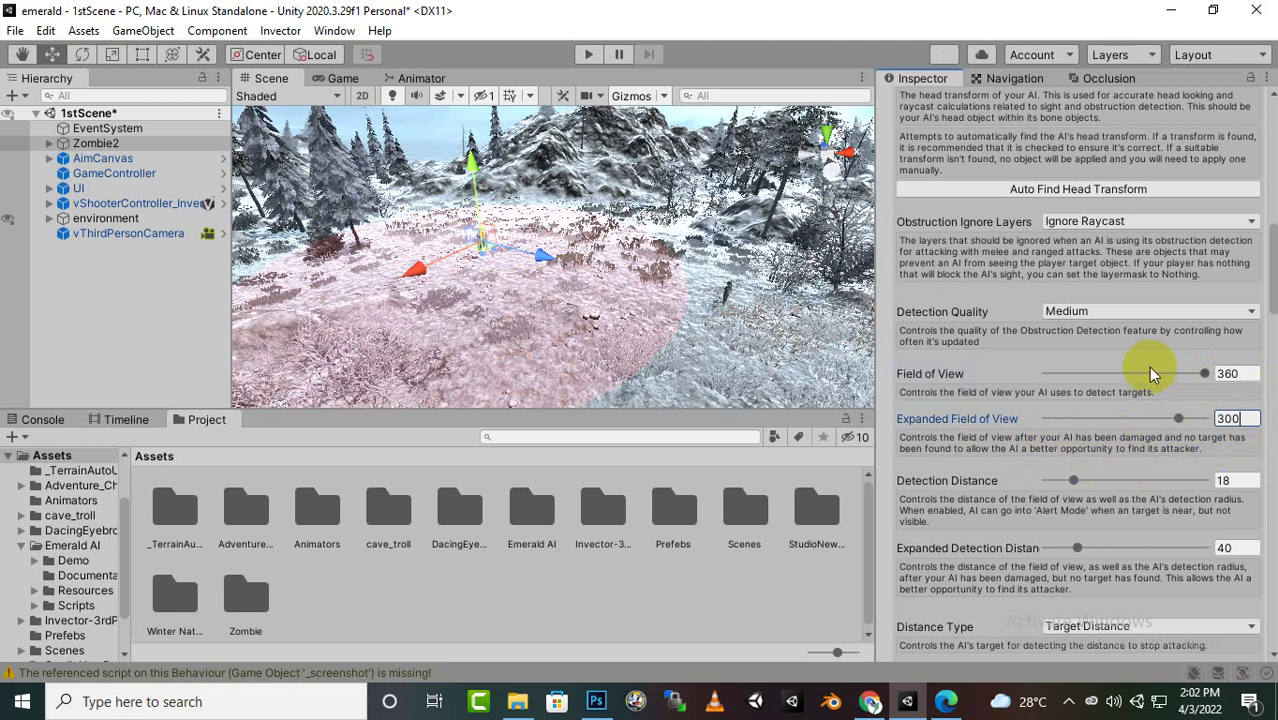
Set Field of View back to 180 and leave Detection Distance at 18.
left_click(1226, 372)
type("180")
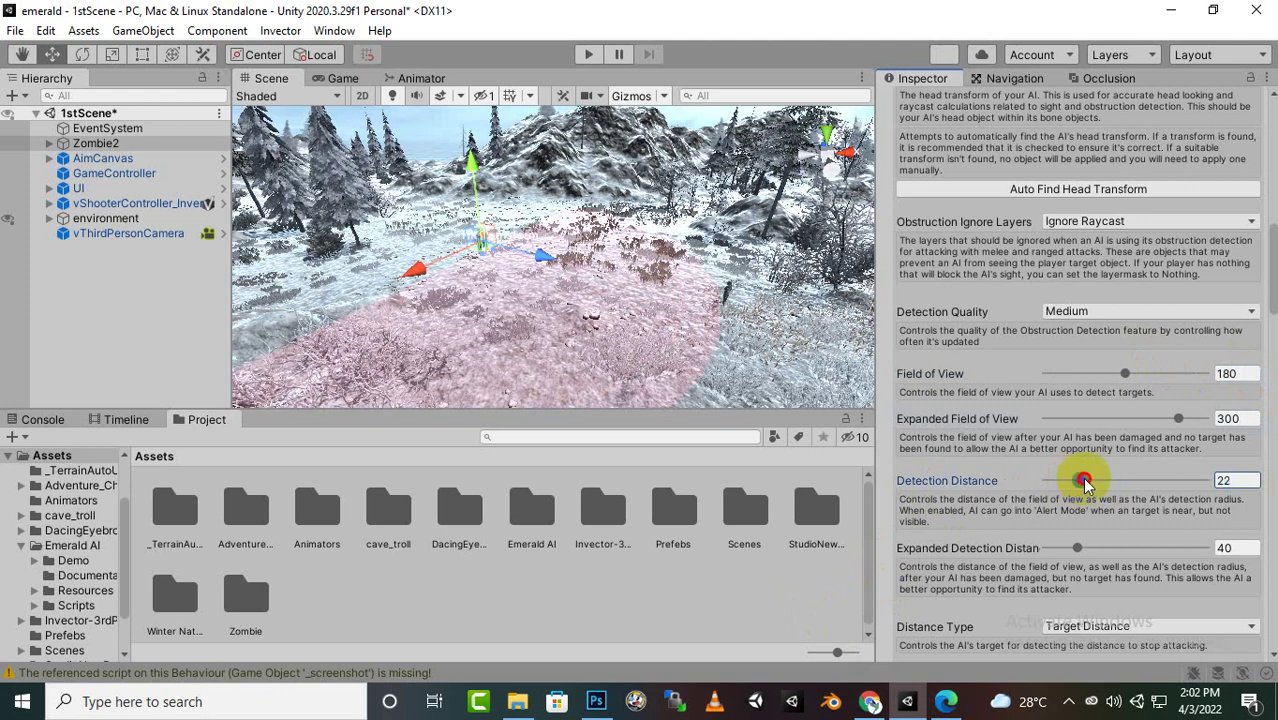
mouse_move(1076, 481)
left_mouse_down()
mouse_move(1057, 490)
mouse_move(1080, 490)
mouse_move(1056, 482)
mouse_move(1072, 482)
mouse_move(1080, 505)
left_mouse_up()
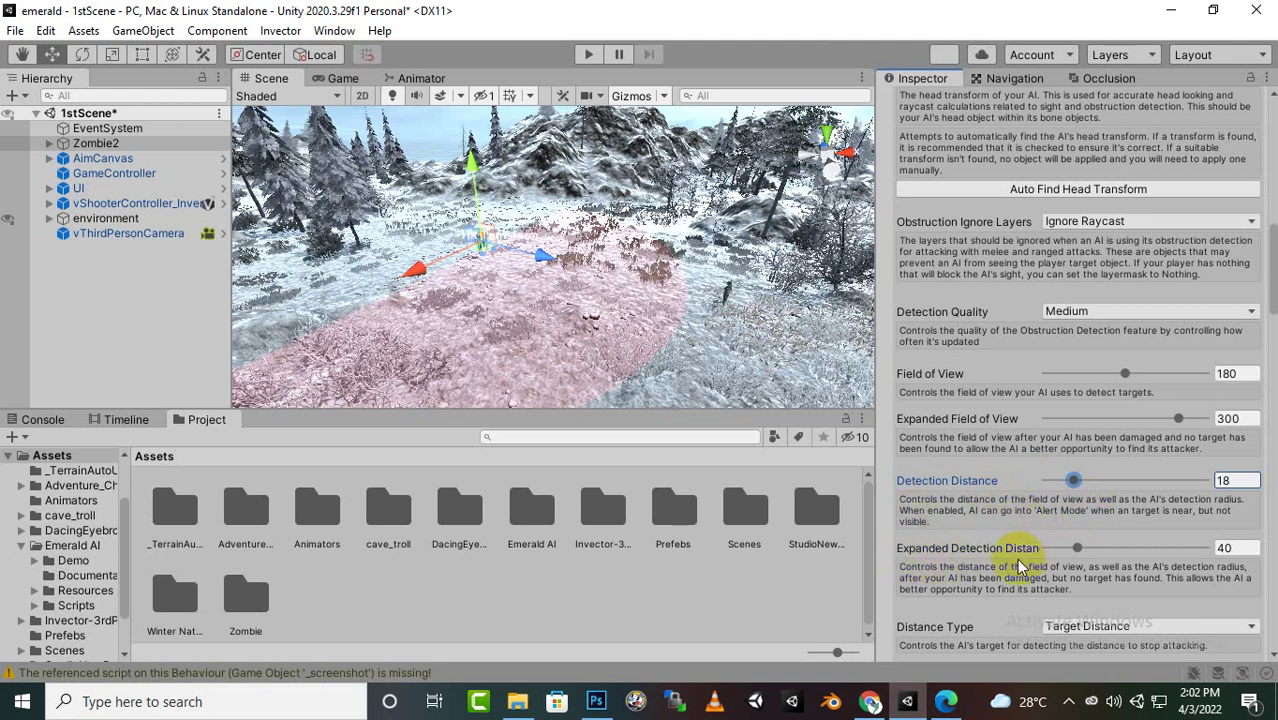
scroll(1087, 517, "down", 10)
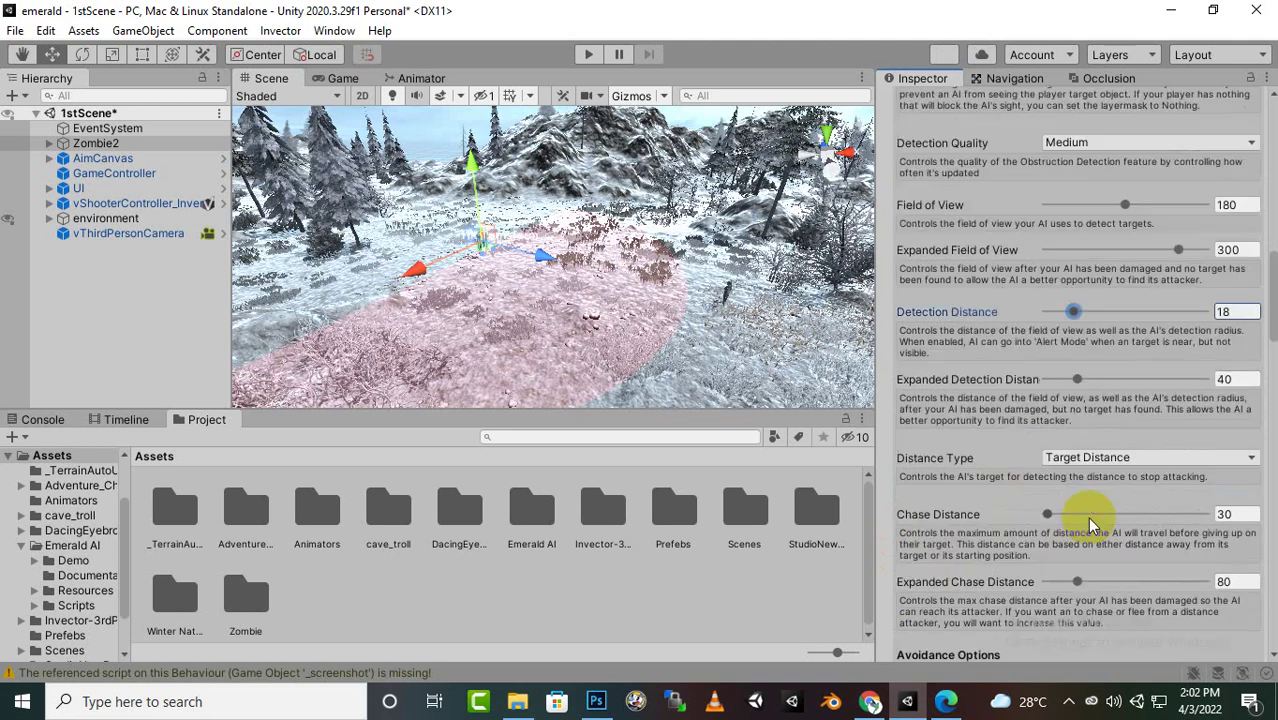
scroll(1086, 500, "up", 8)
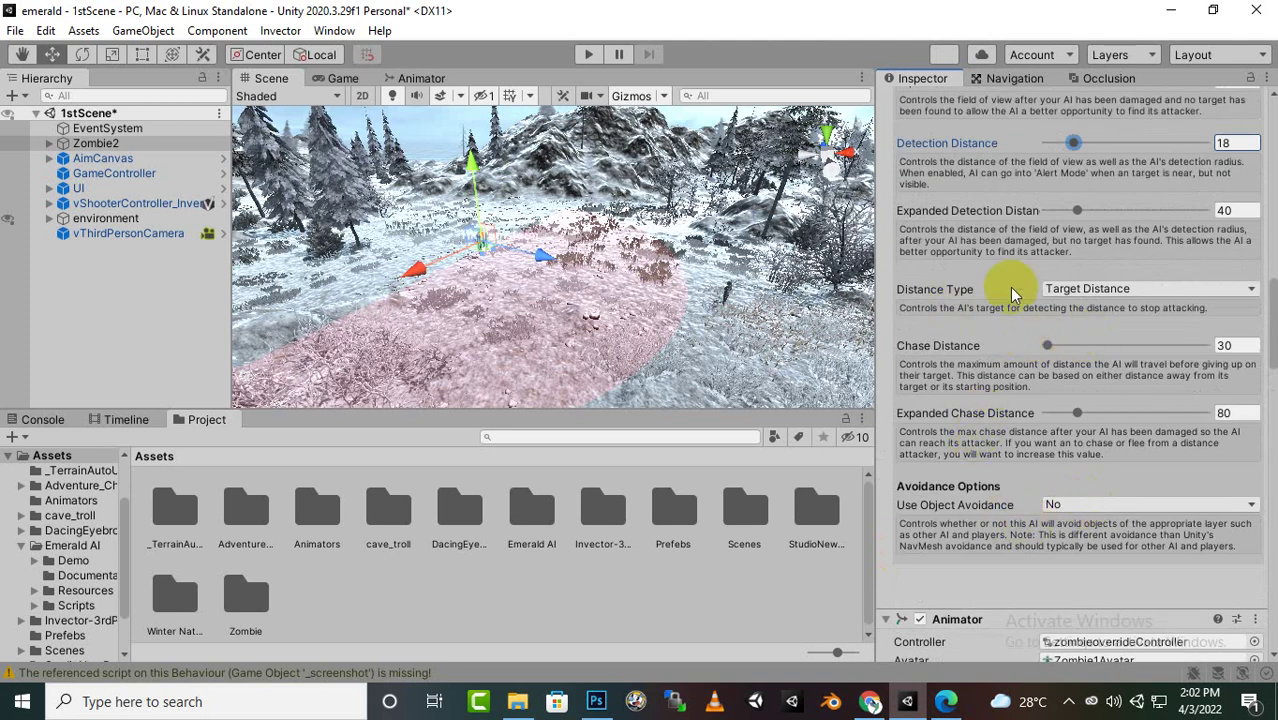
left_click(1092, 289)
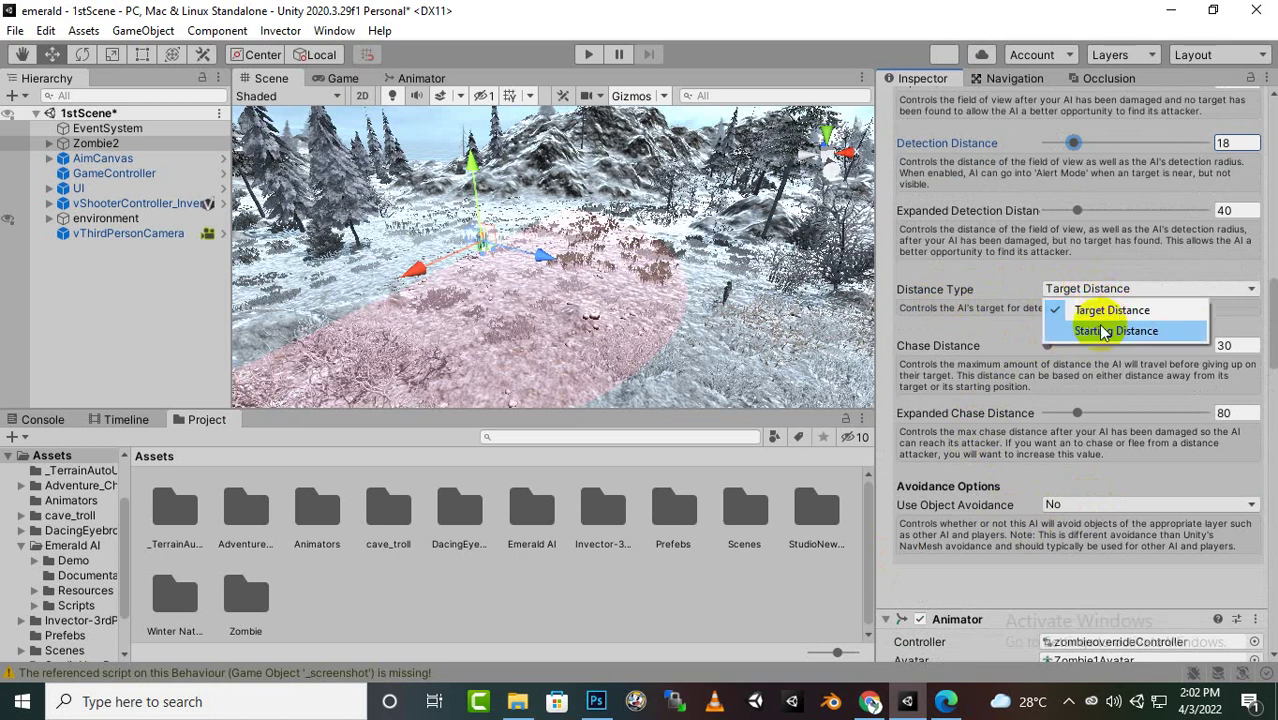
left_click(1100, 333)
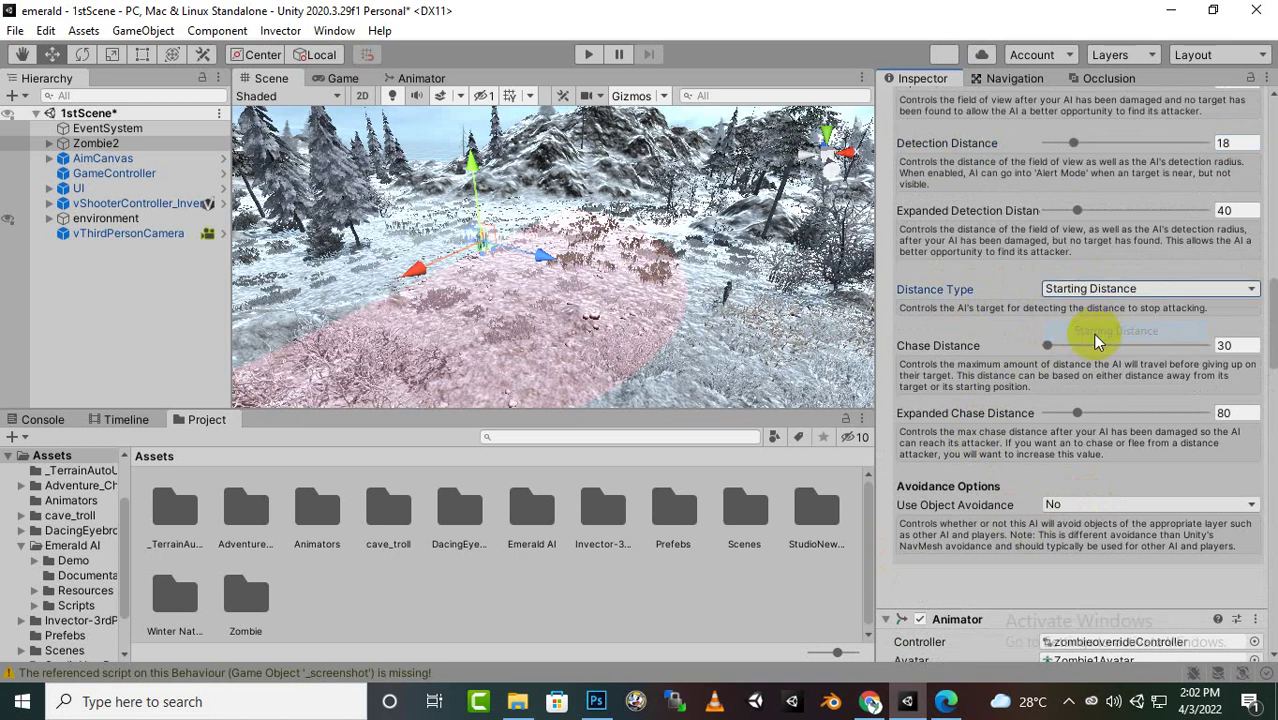
left_click(1092, 290)
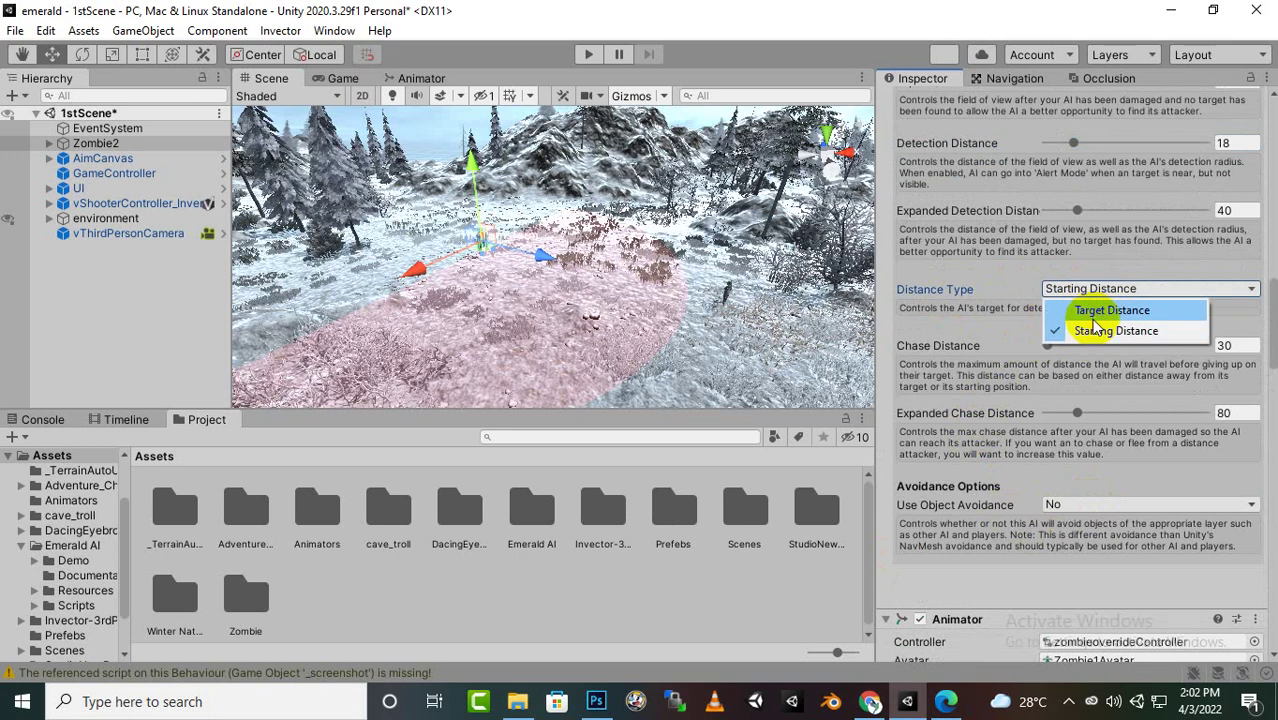
left_click(1100, 311)
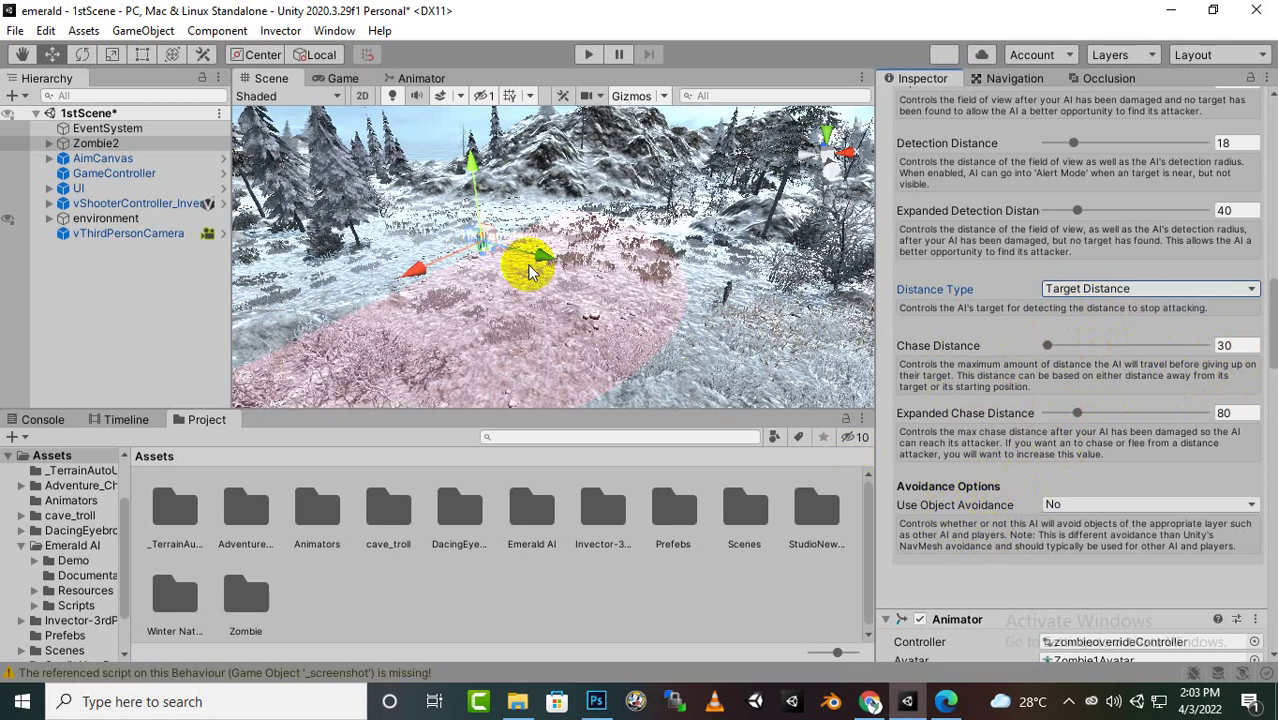
left_click(1070, 502)
left_click(1080, 548)
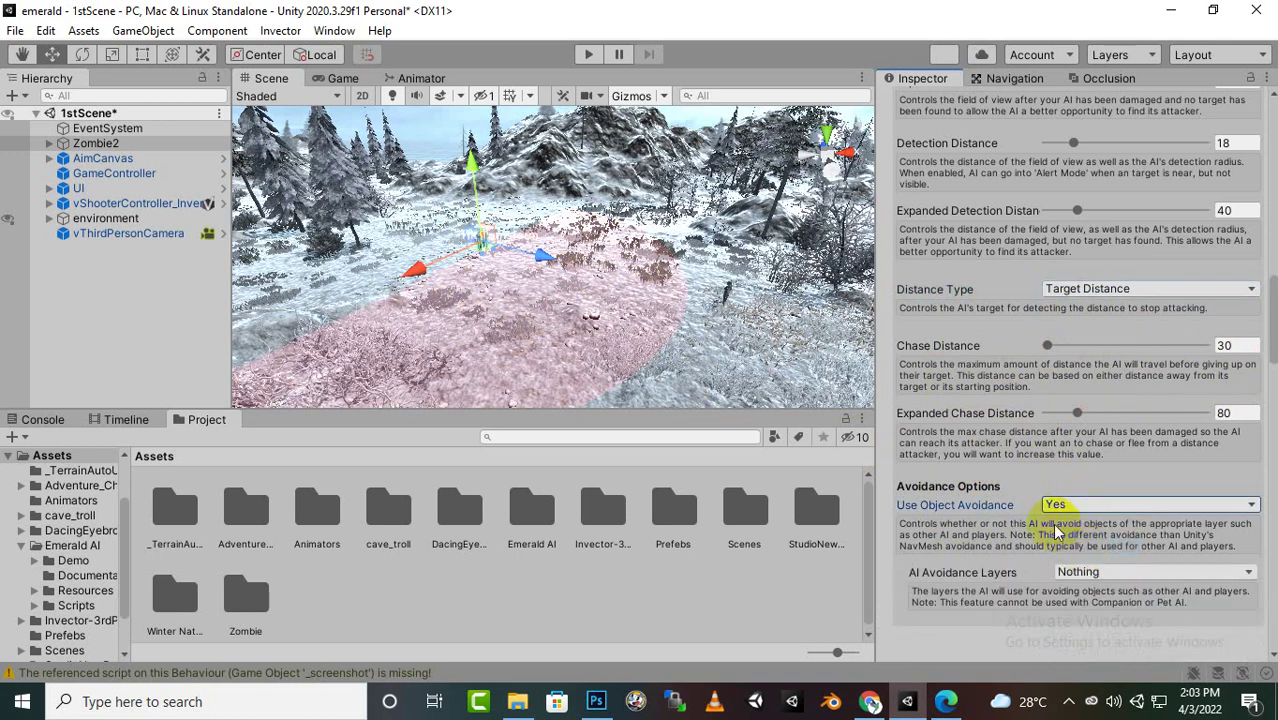
left_click(1080, 571)
left_click(1100, 566)
left_click(1088, 570)
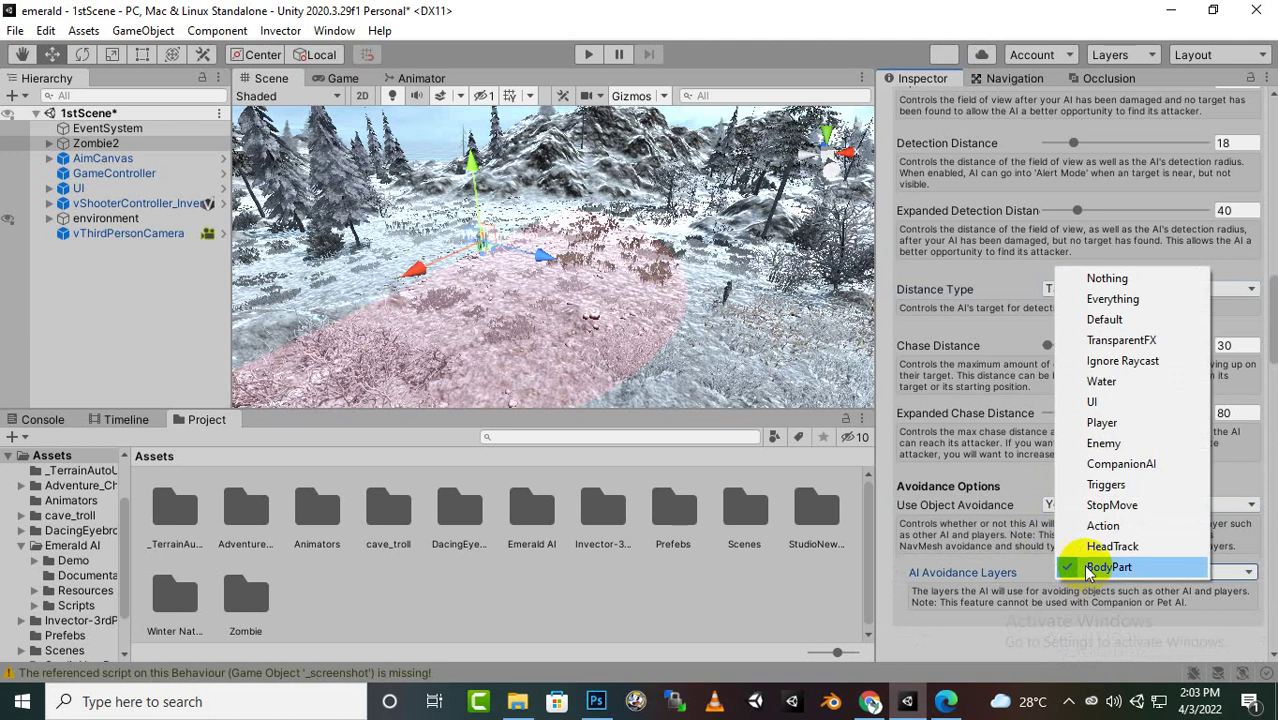
left_click(1139, 284)
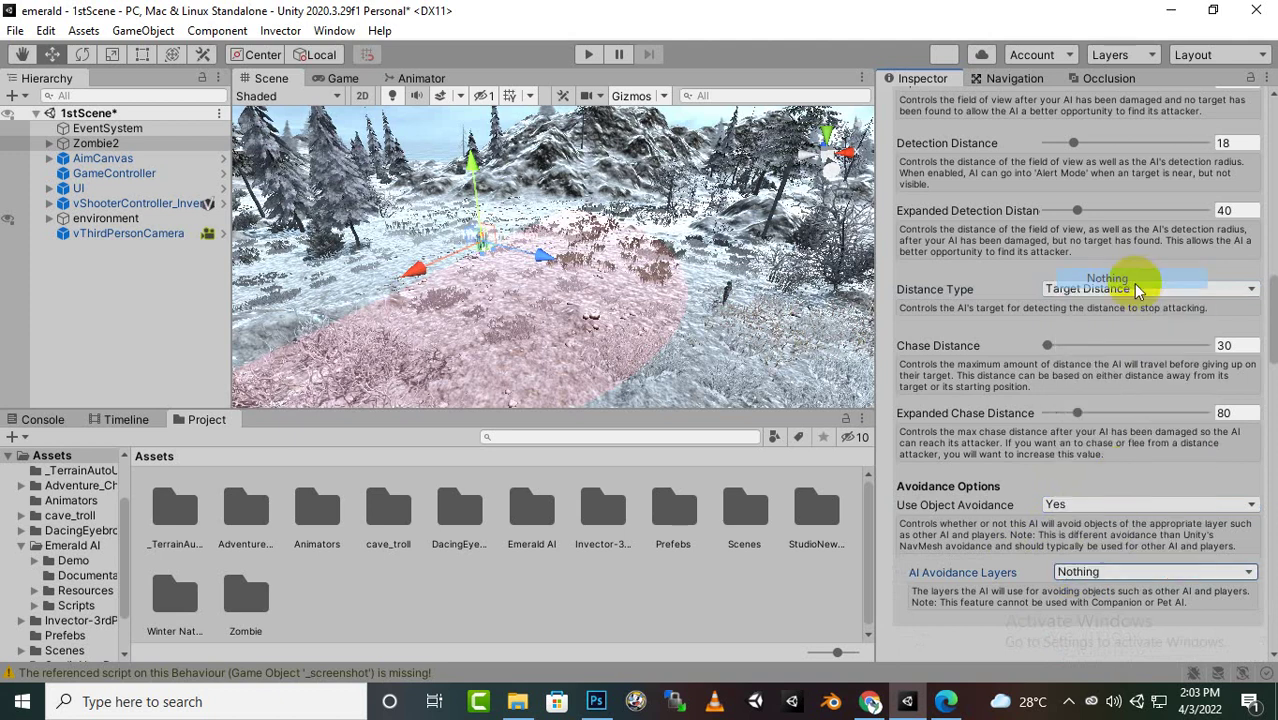
left_click(1103, 500)
left_click(1083, 525)
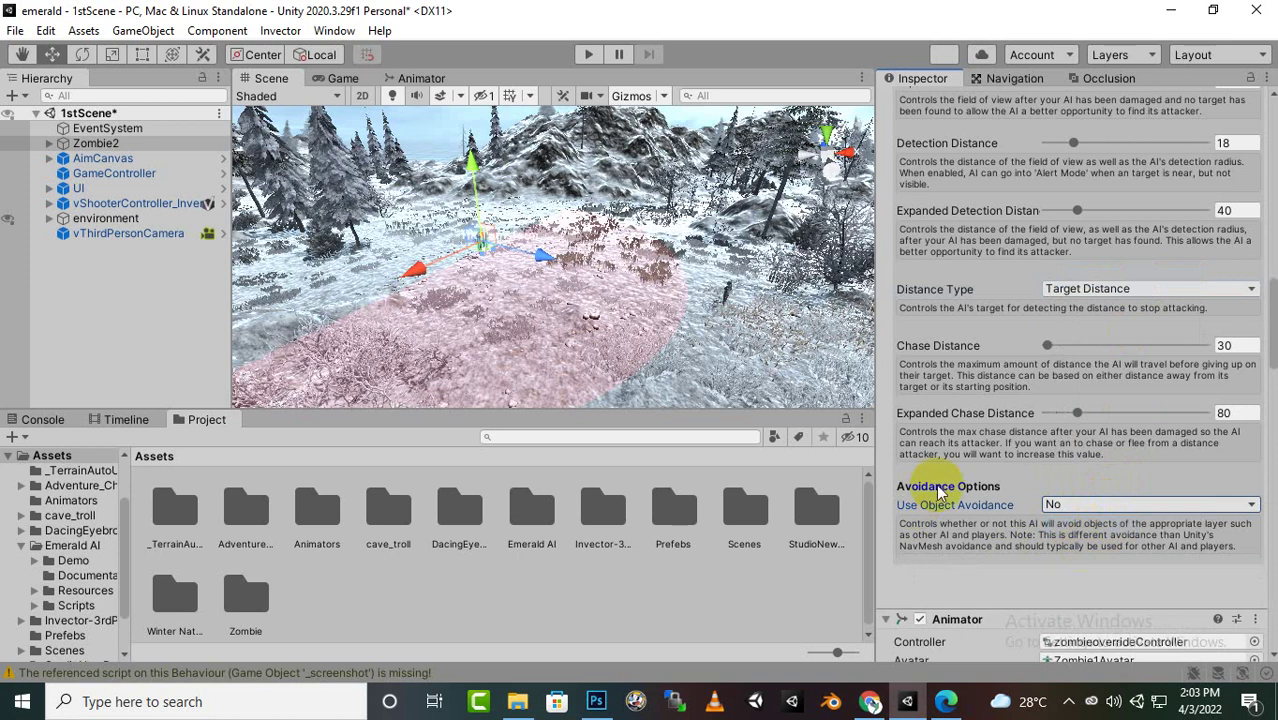
Show the General events under AI's Settings > Events, with empty On Start and On Enabled lists.
scroll(1087, 447, "up", 10)
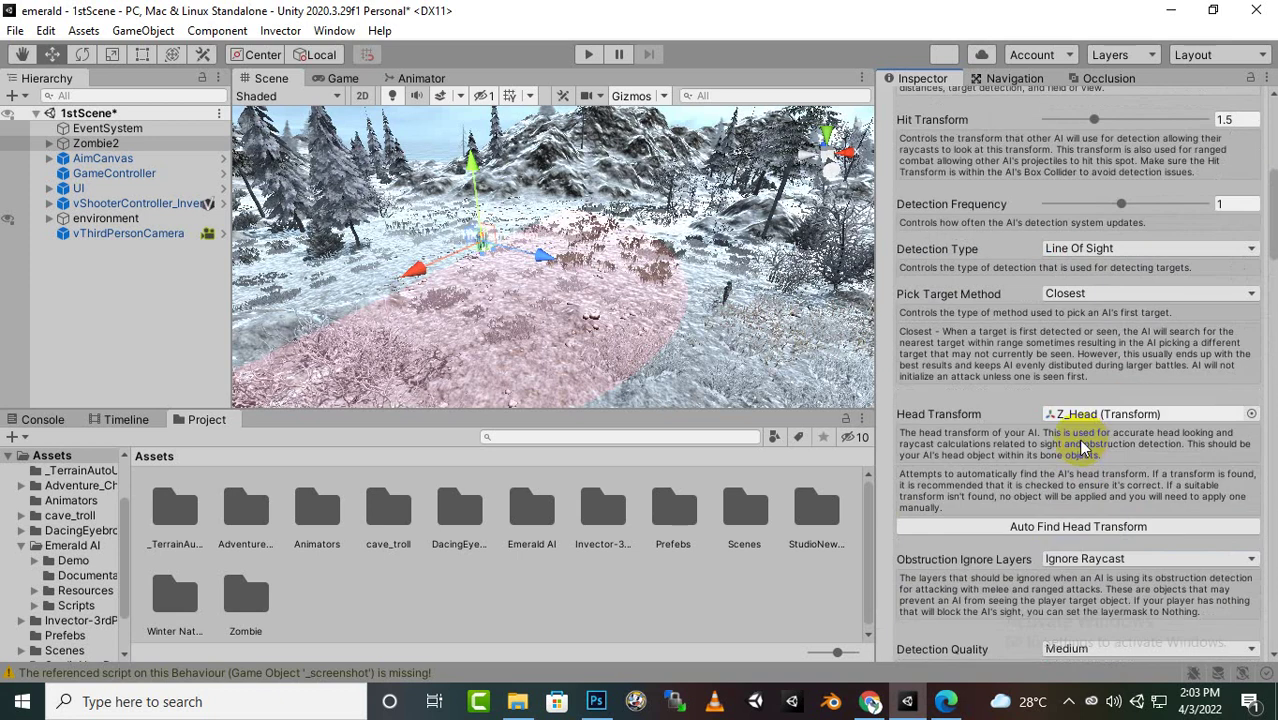
scroll(1035, 527, "up", 5)
scroll(1040, 529, "down", 2)
scroll(1040, 529, "up", 2)
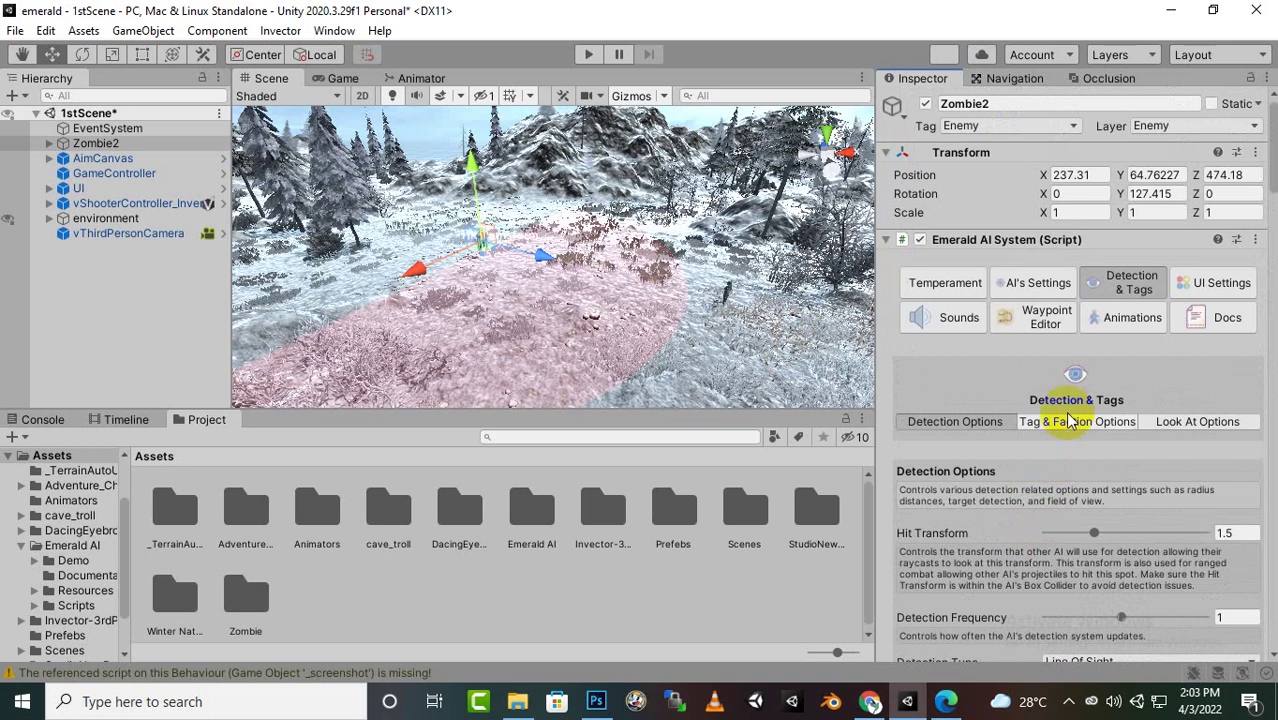
left_click(1040, 288)
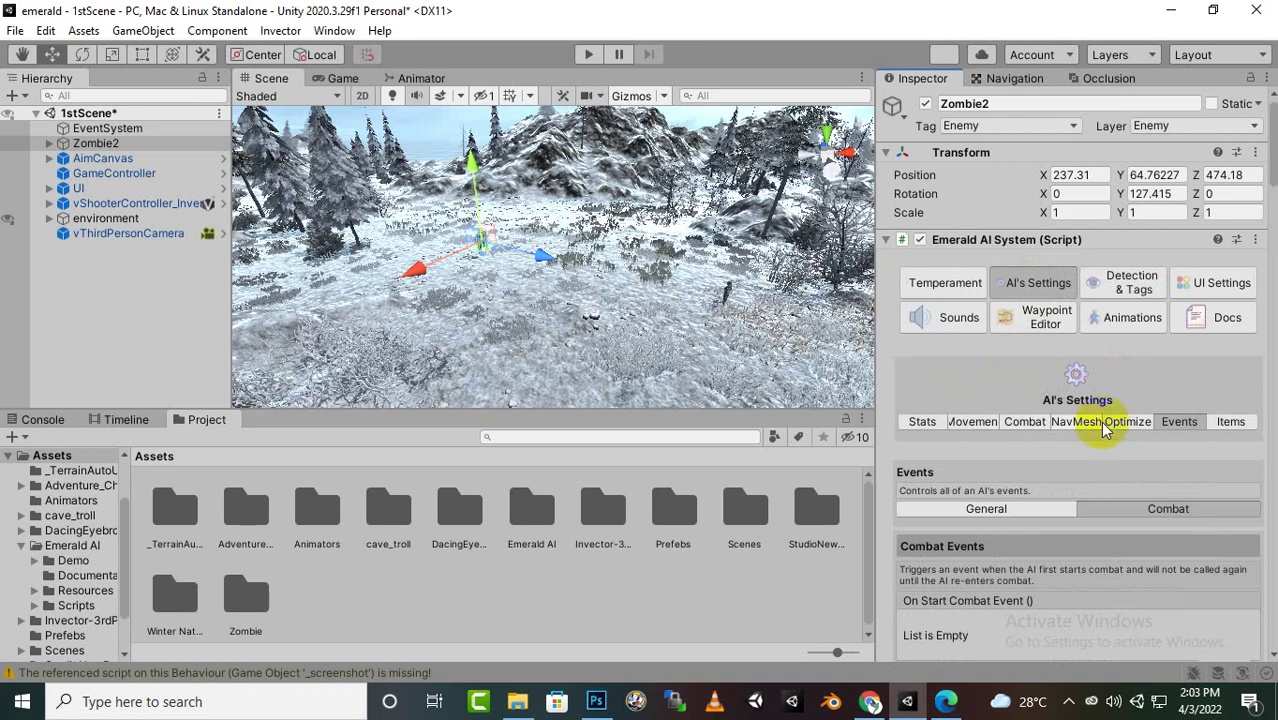
scroll(1150, 367, "down", 4)
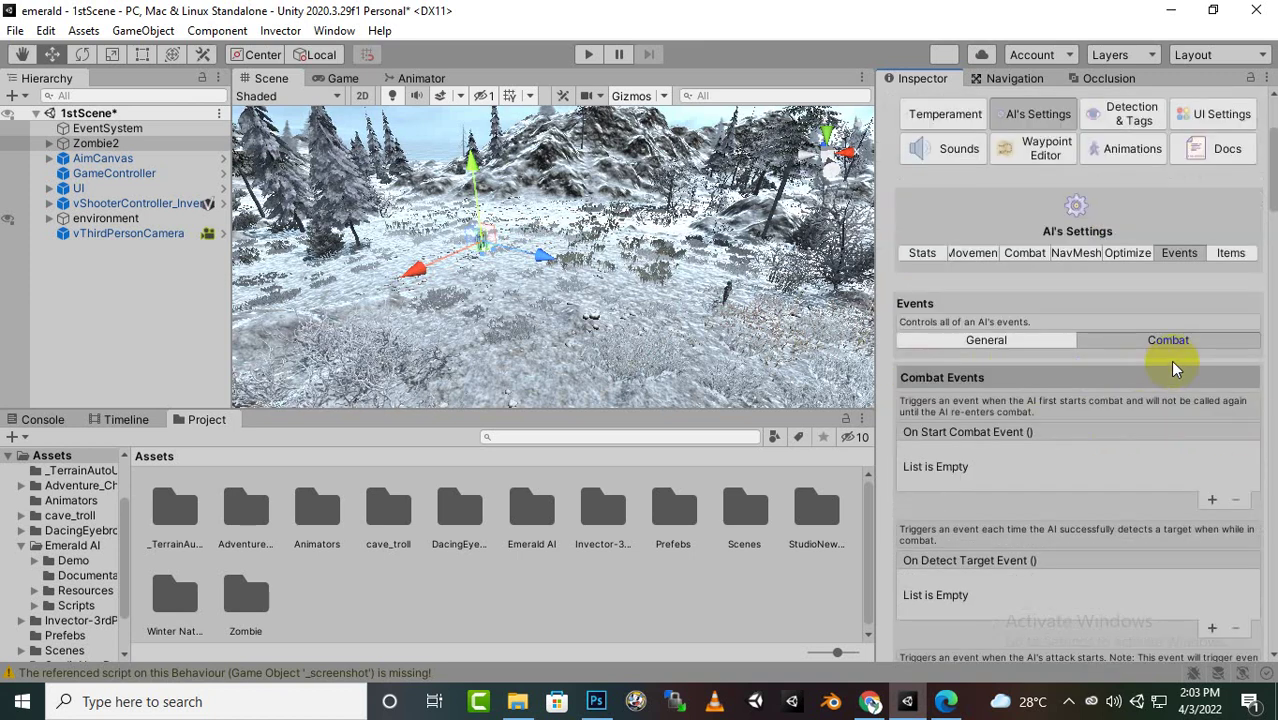
left_click(1052, 340)
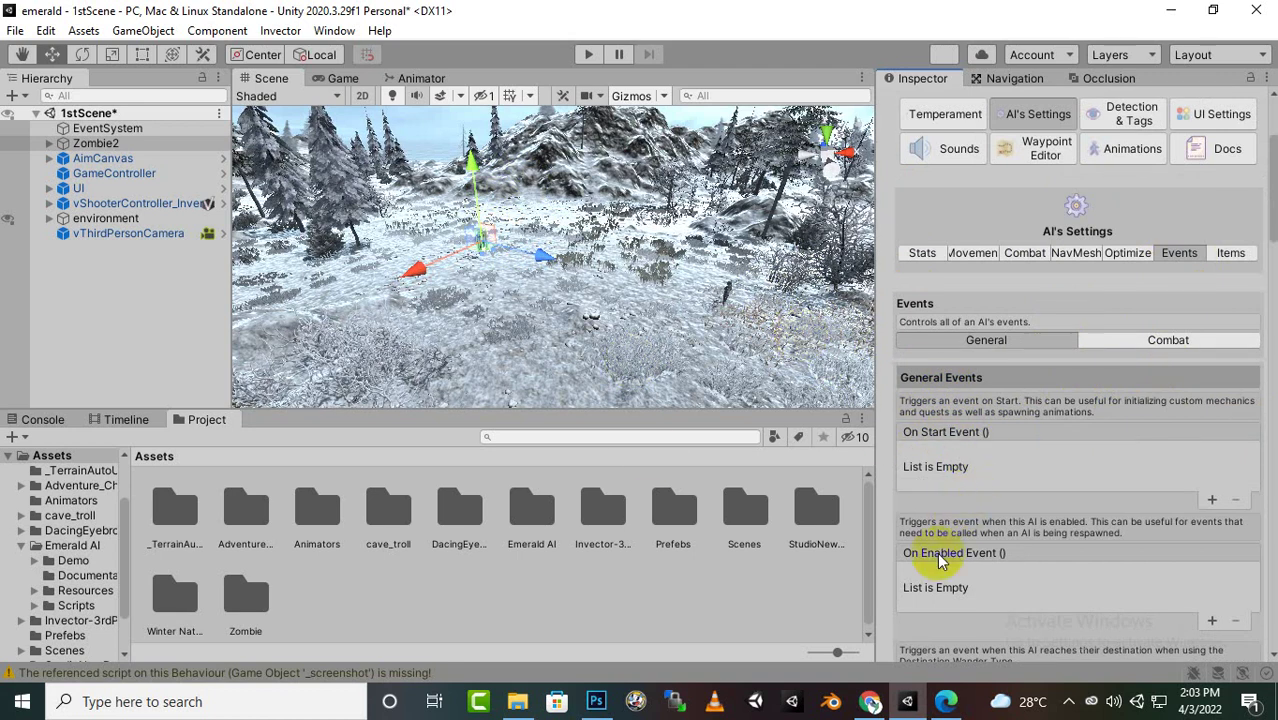
Review the Combat events, confirming attack, damage, heal, flee and death lists are empty.
scroll(997, 563, "down", 8)
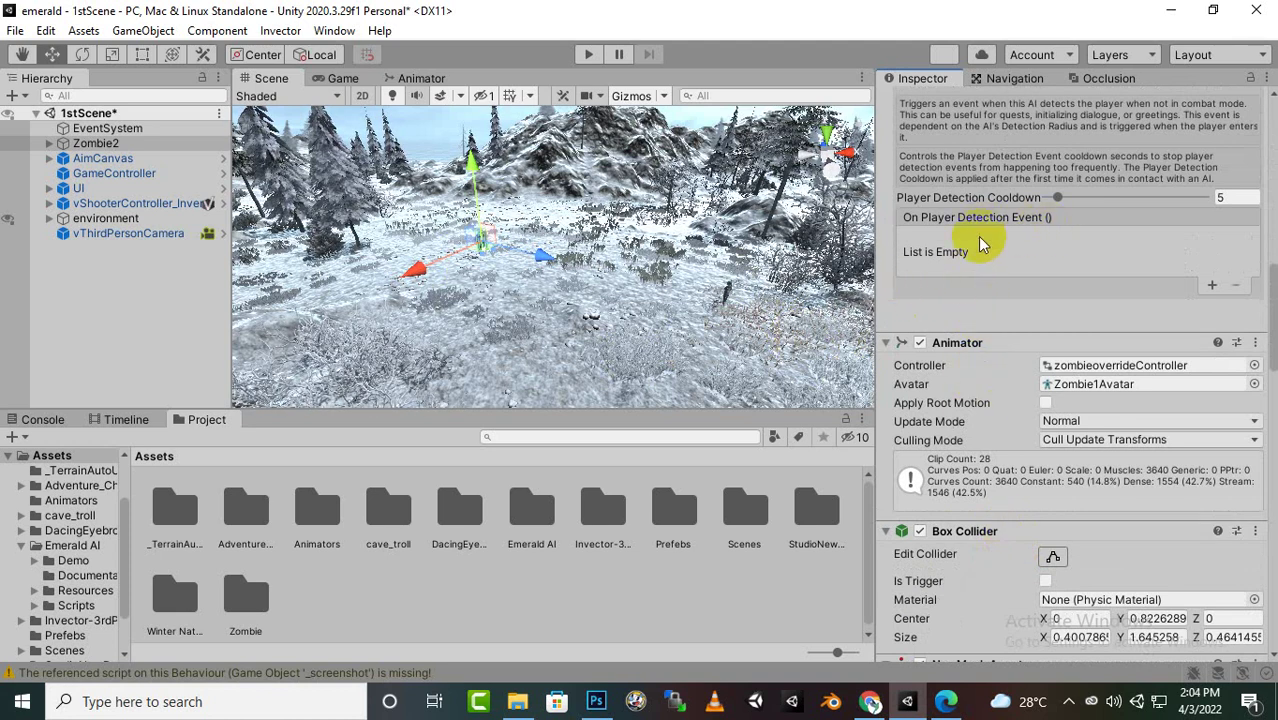
scroll(985, 274, "up", 8)
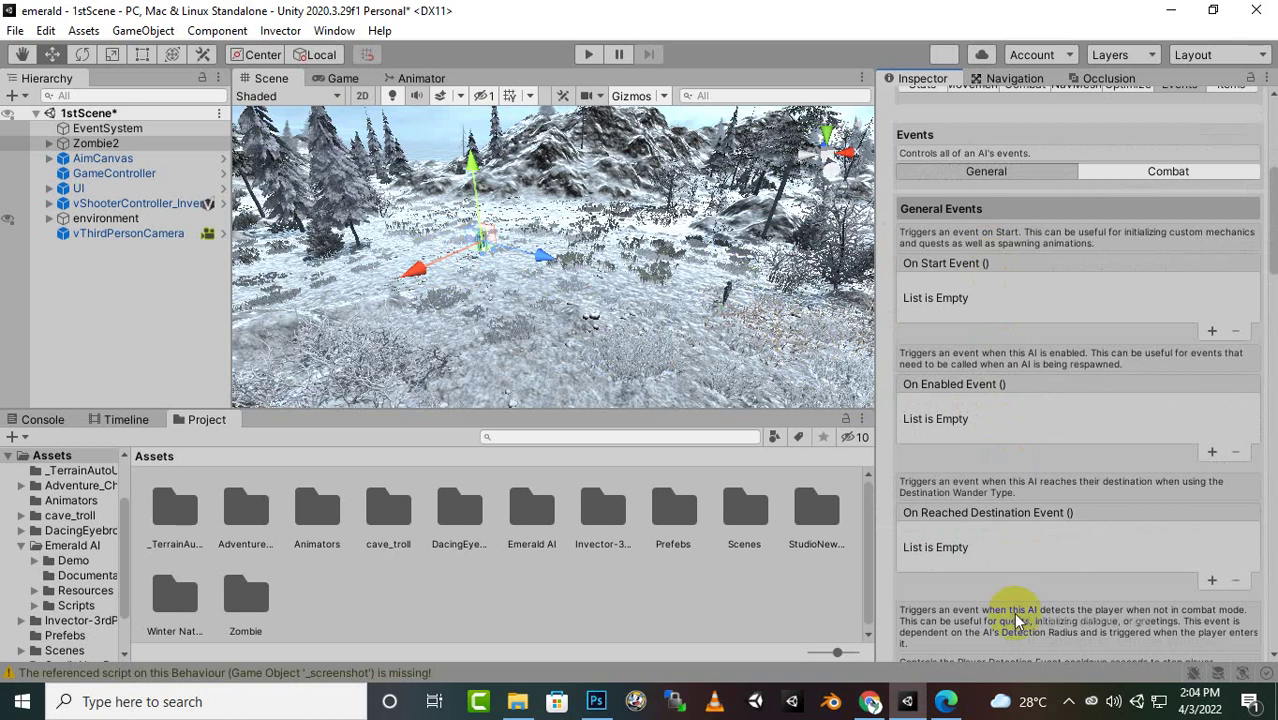
left_click(1133, 180)
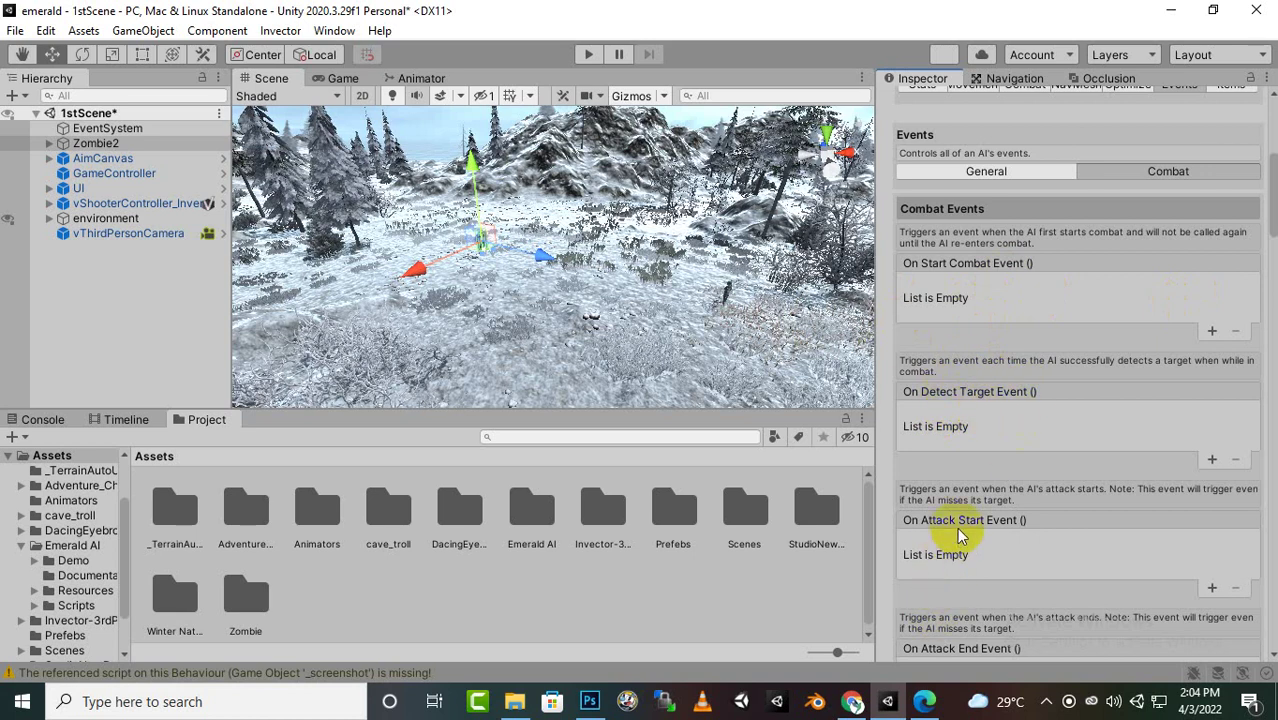
scroll(968, 530, "down", 3)
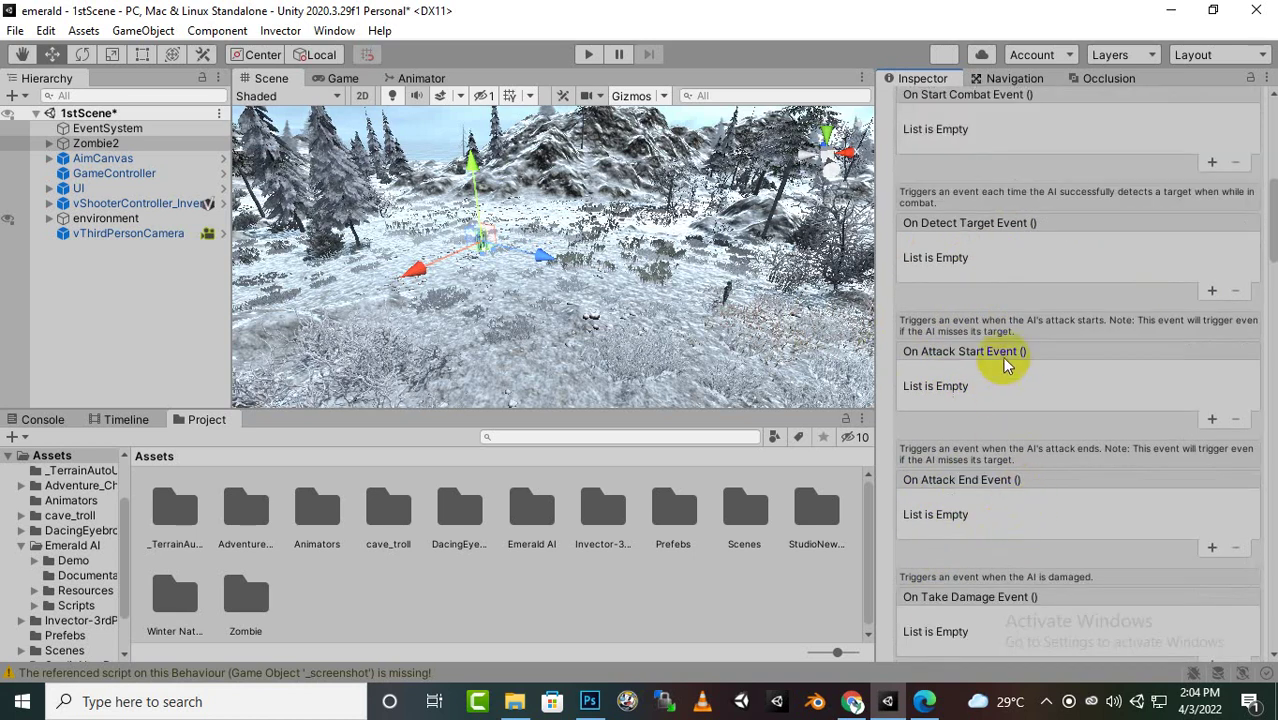
scroll(976, 490, "down", 3)
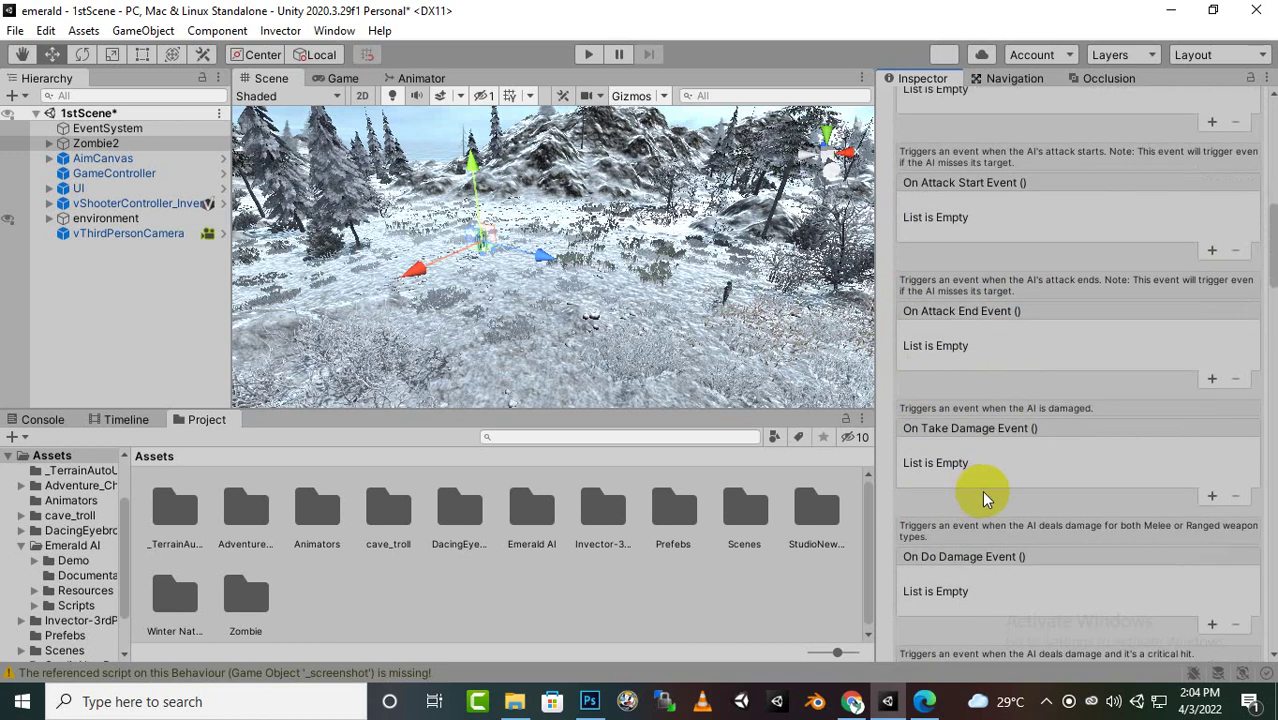
scroll(1038, 434, "up", 5)
scroll(1038, 434, "down", 10)
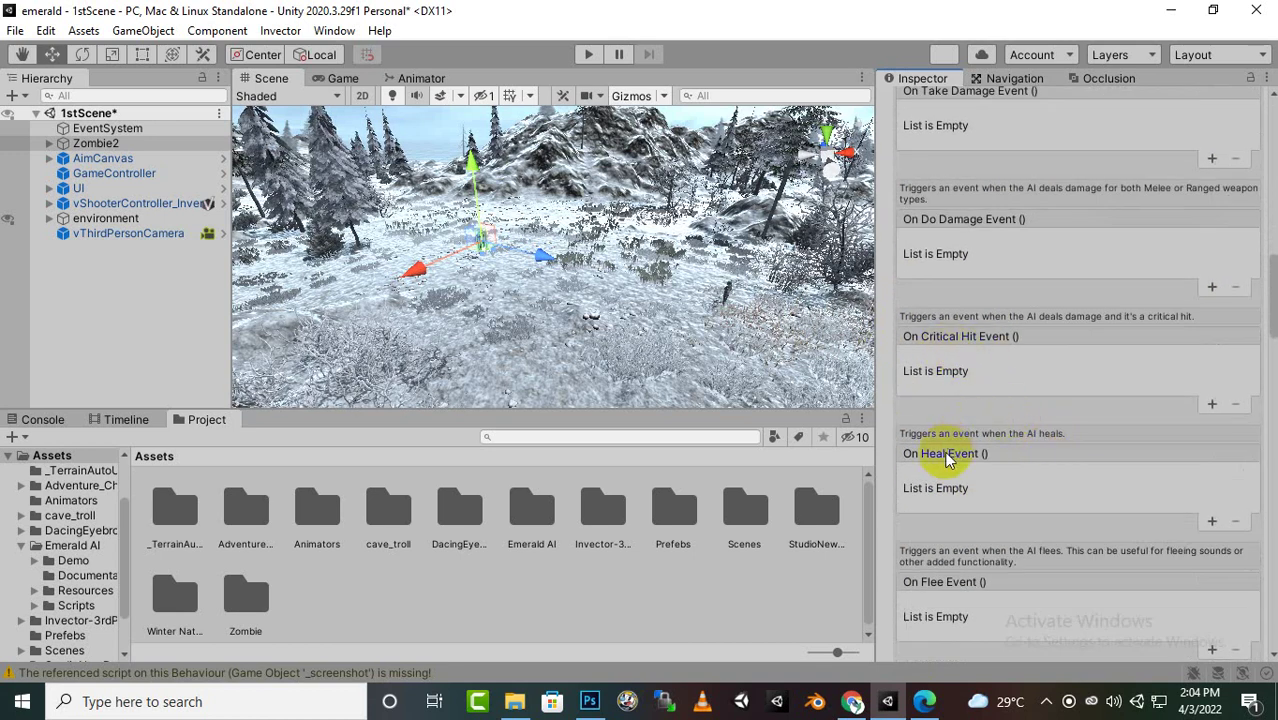
scroll(1033, 461, "down", 3)
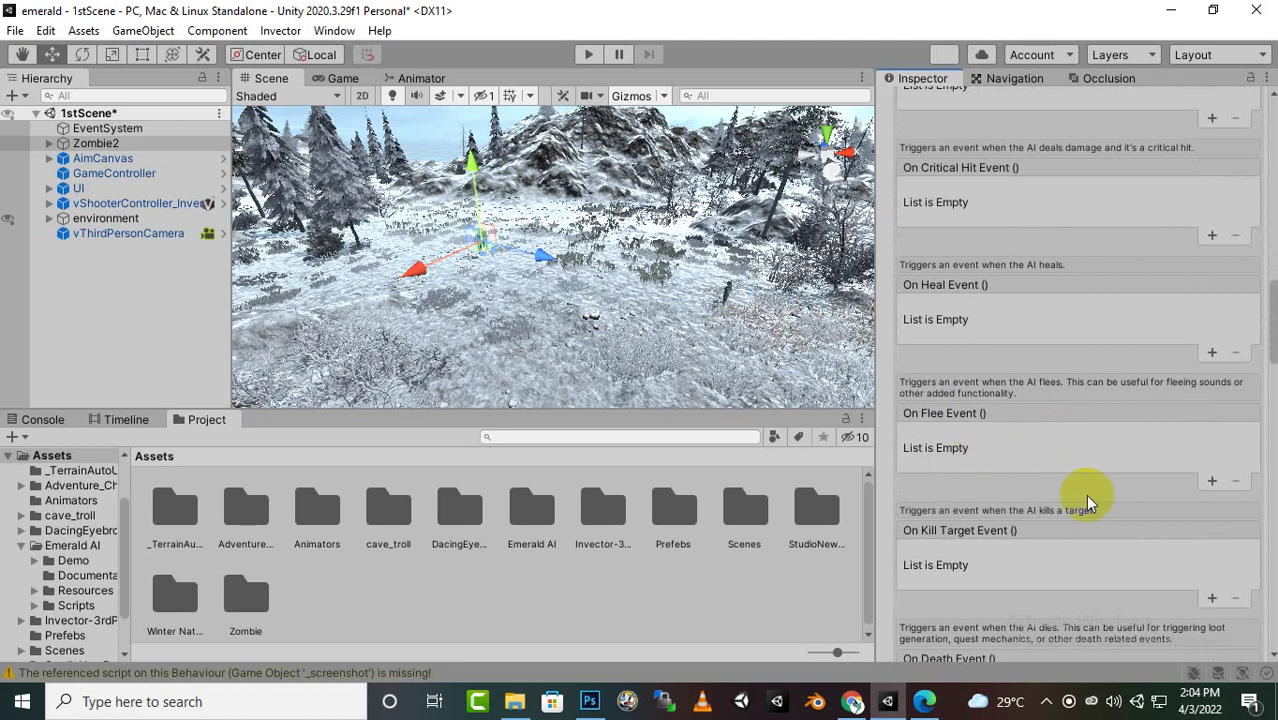
scroll(1085, 501, "down", 9)
scroll(1066, 435, "up", 3)
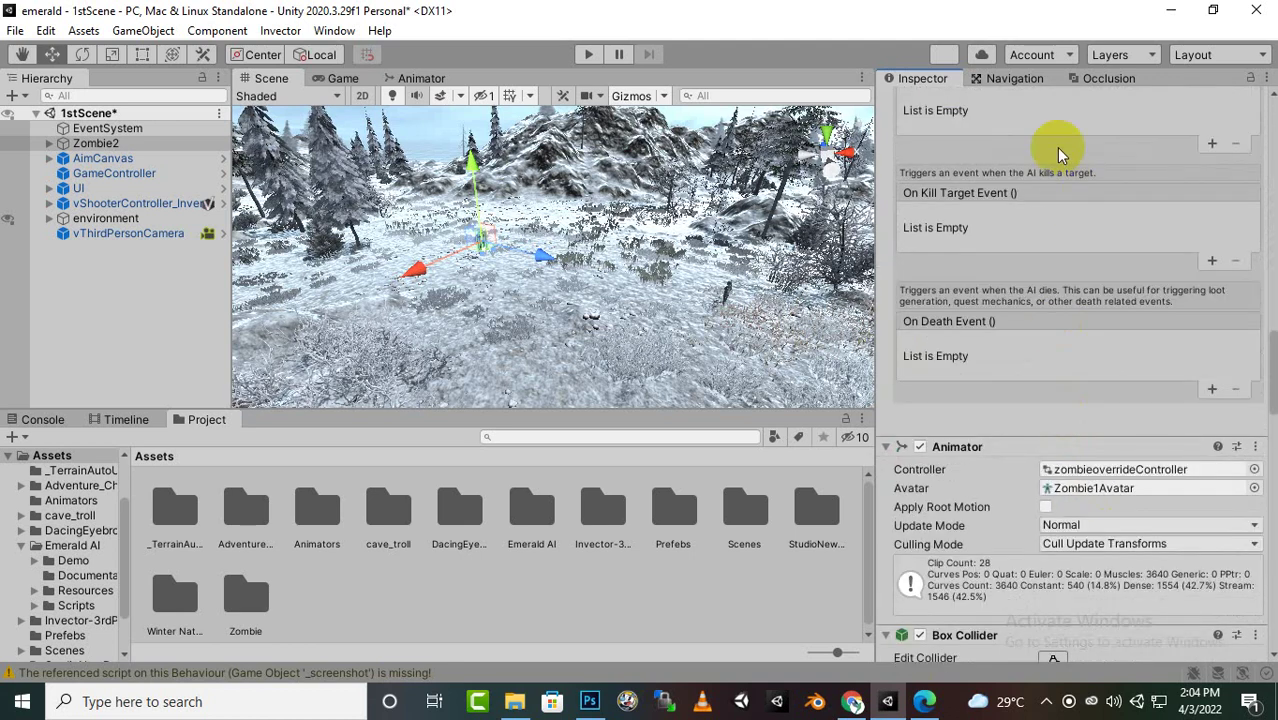
scroll(1015, 370, "up", 15)
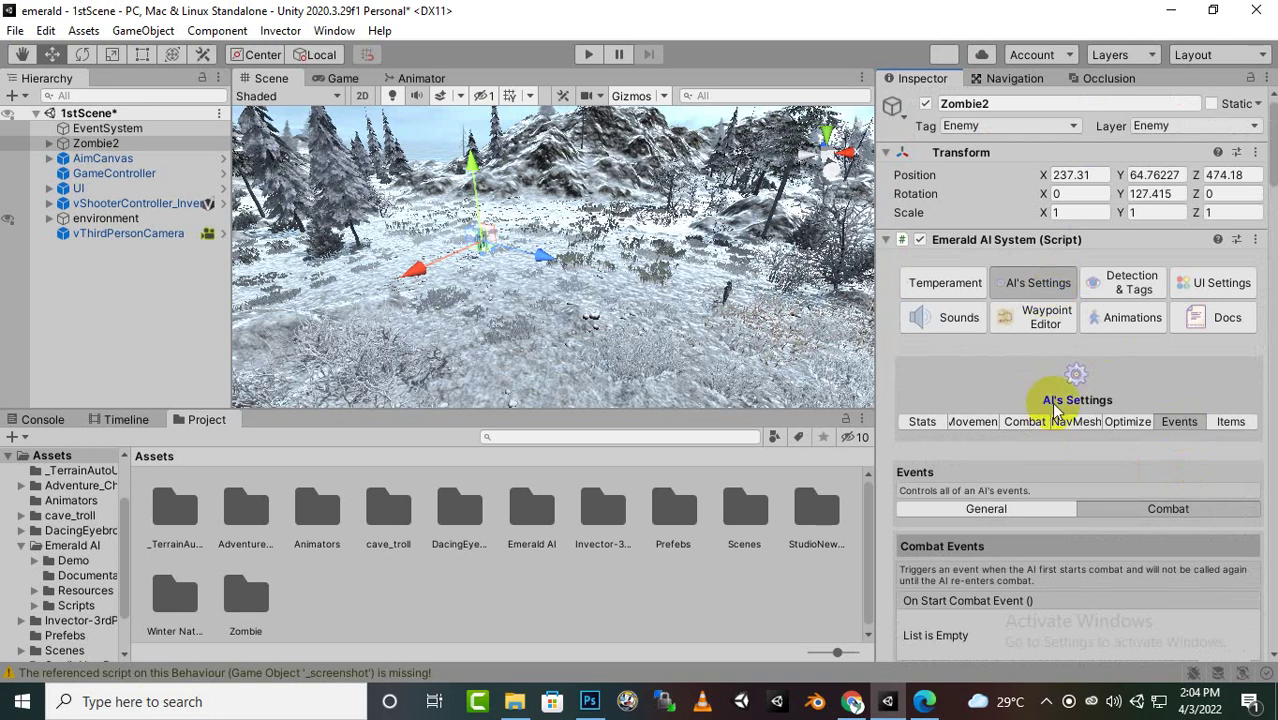
Look over Zombie2's Items, NavMesh and Optimize settings.
left_click(1226, 424)
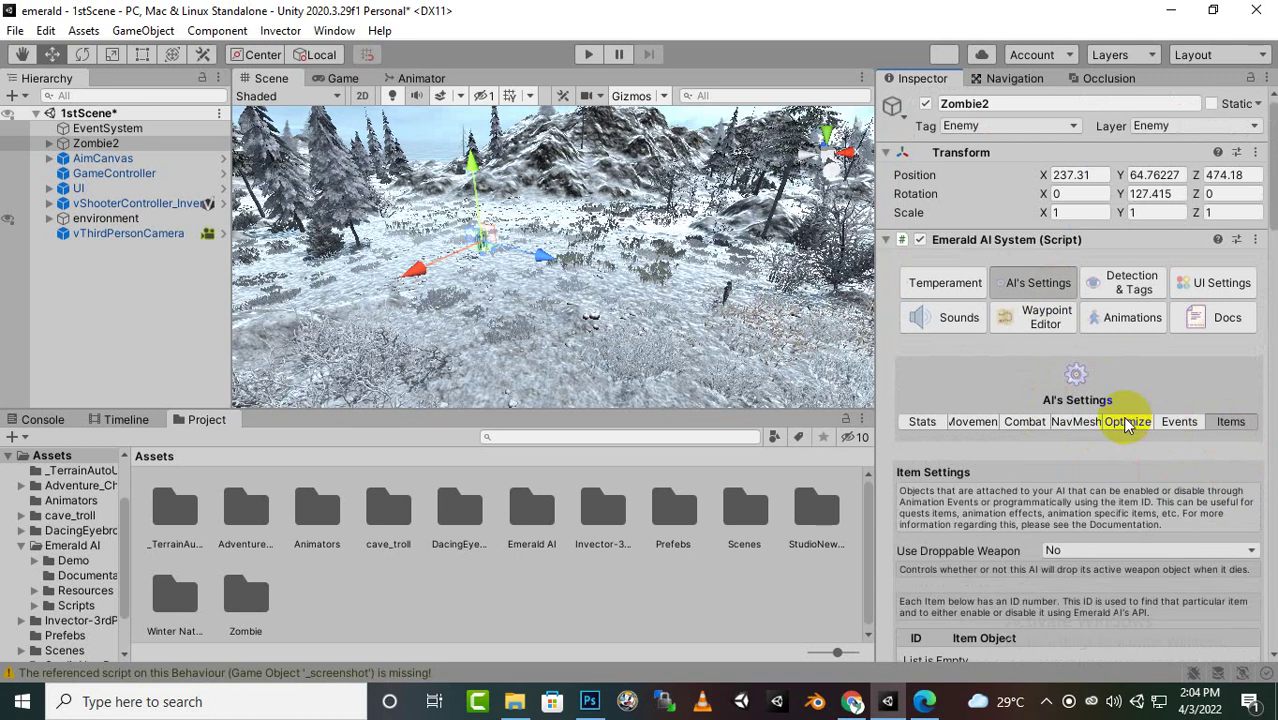
scroll(1125, 423, "down", 3)
scroll(1125, 423, "up", 3)
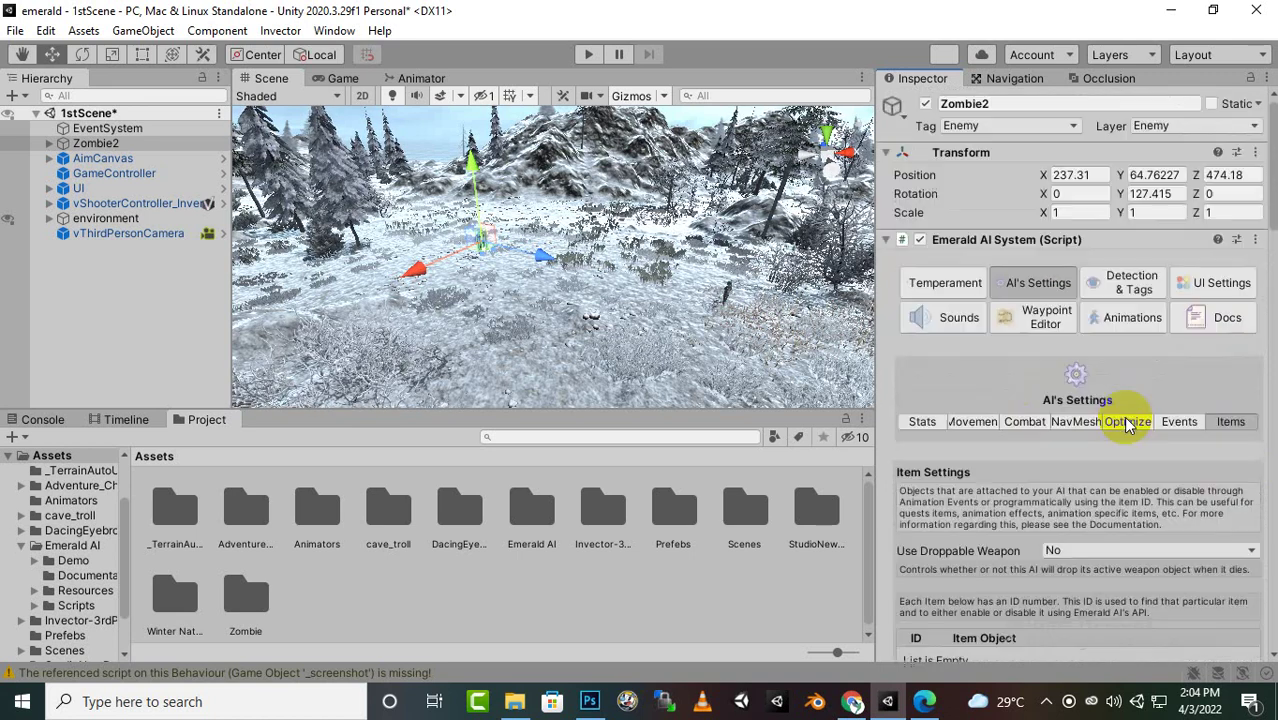
left_click(1176, 422)
left_click(1076, 422)
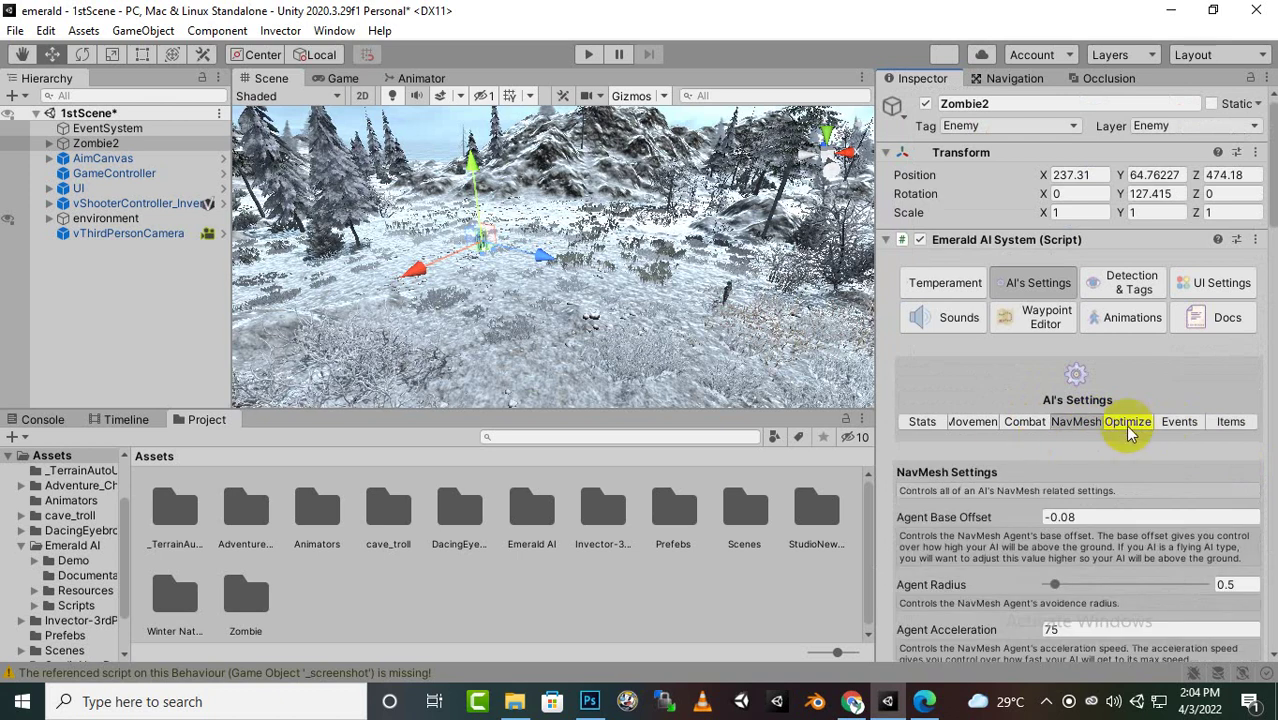
left_click(1130, 422)
Review Combat Actions: blocking off, aggro on after 5 hits, Last Attacker action.
left_click(1025, 422)
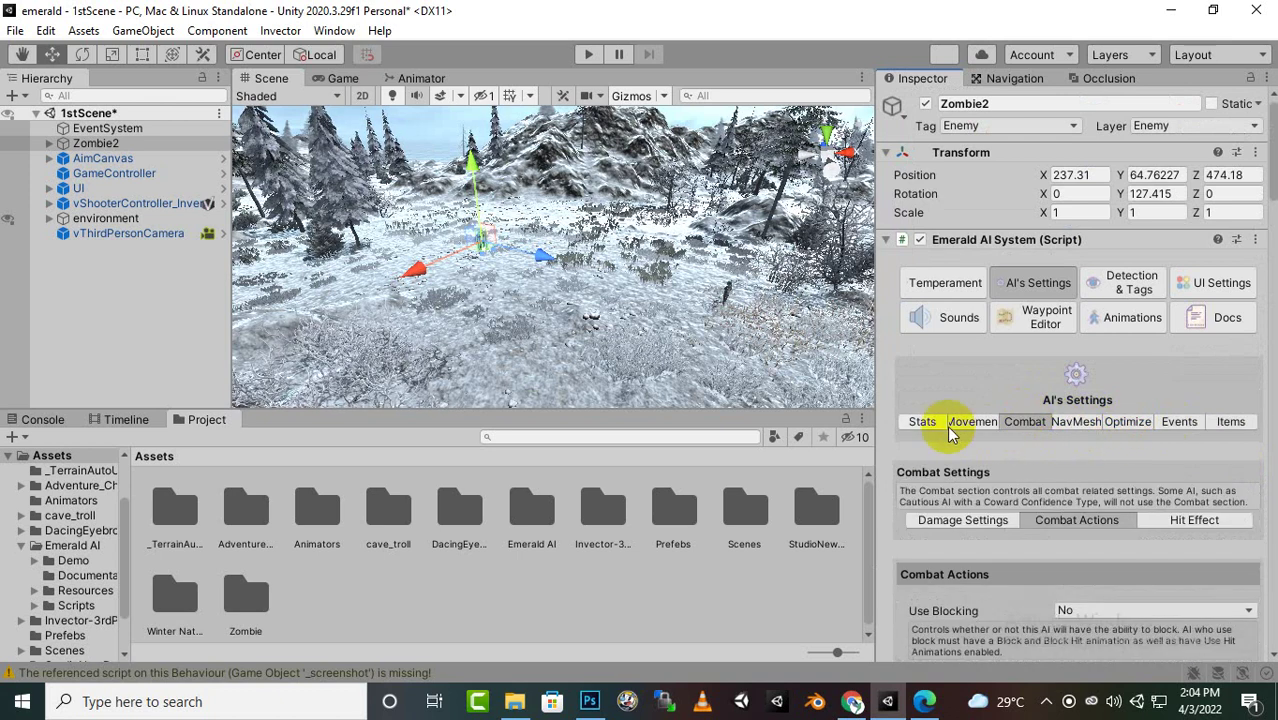
scroll(1102, 528, "down", 5)
scroll(1098, 480, "down", 4)
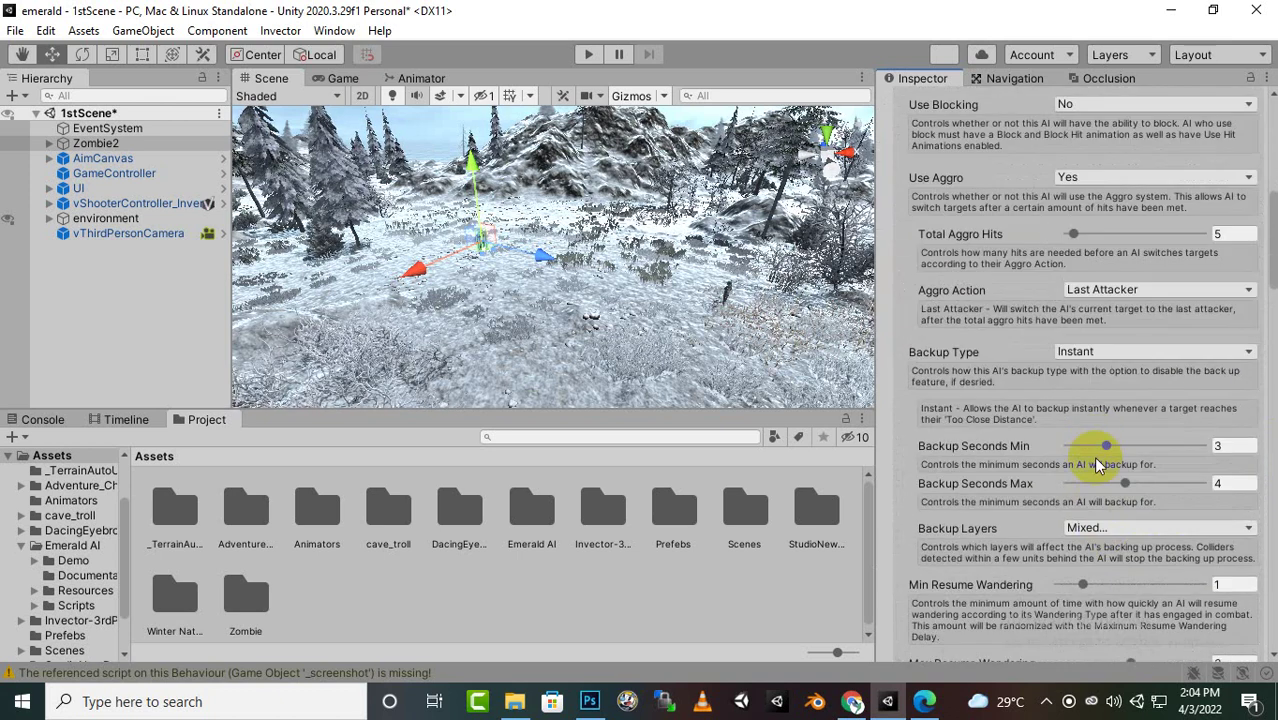
scroll(1100, 420, "down", 5)
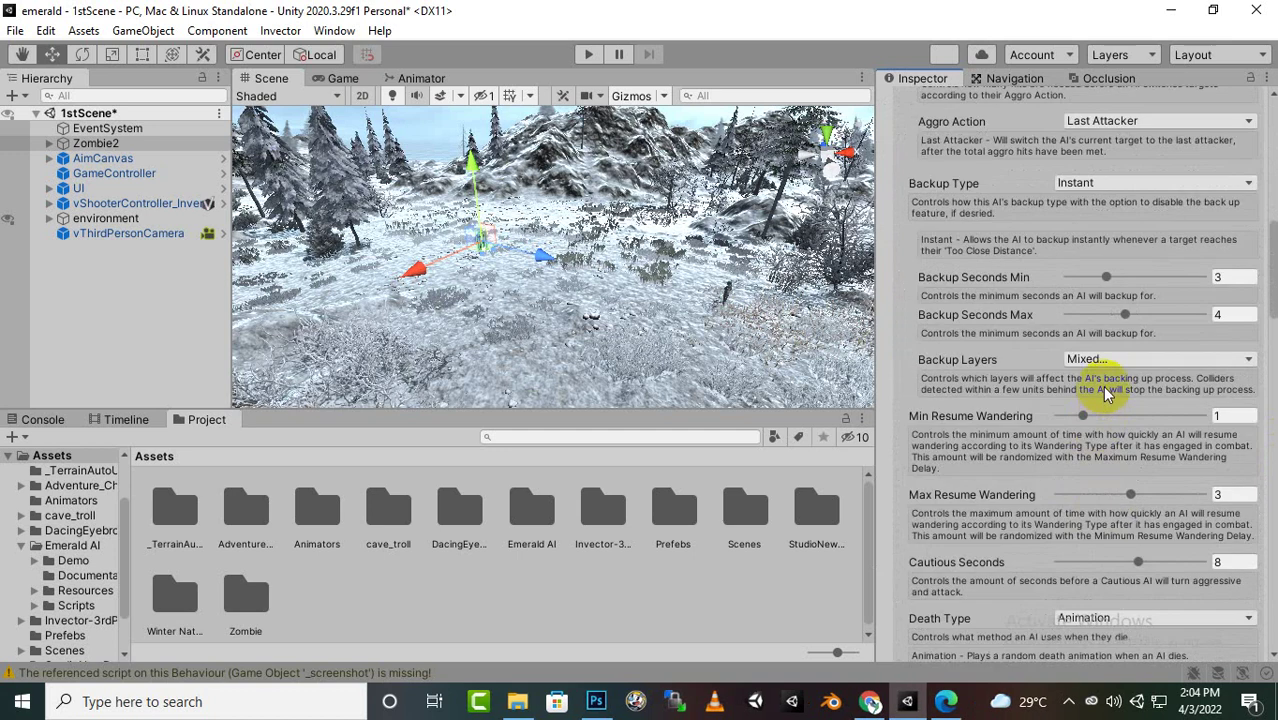
scroll(1064, 427, "down", 5)
scroll(1064, 427, "up", 5)
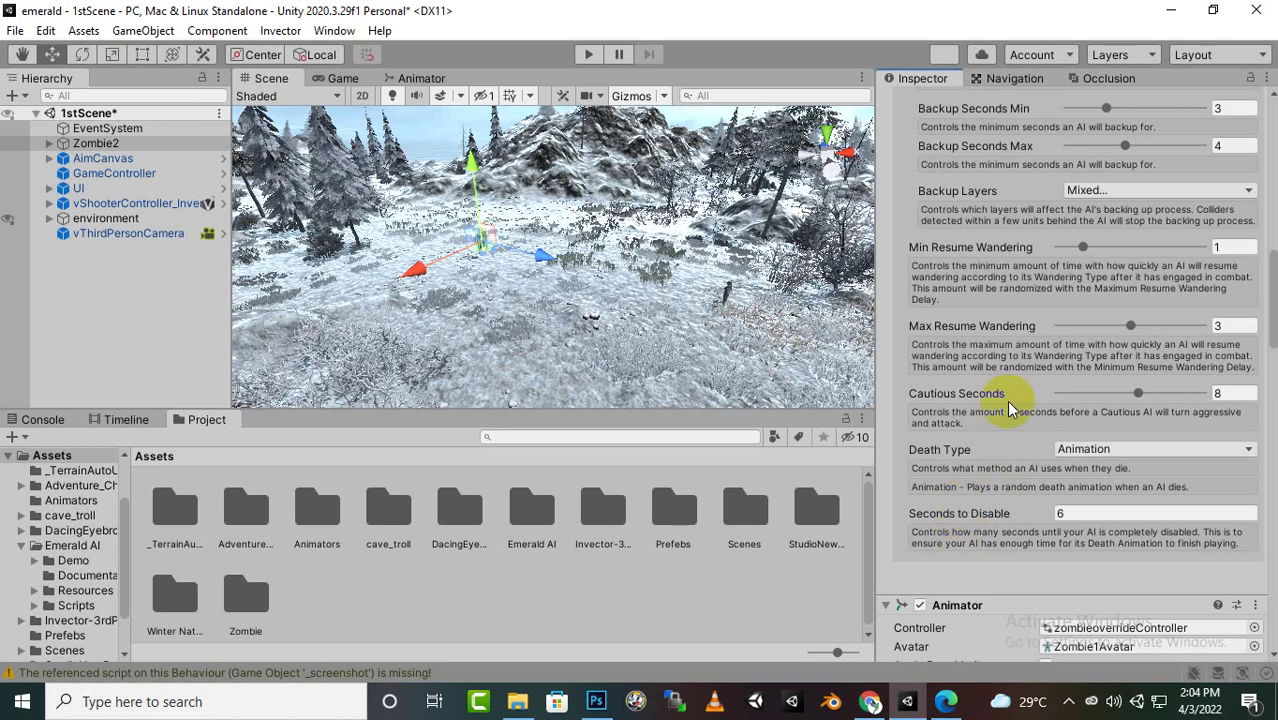
scroll(1008, 404, "up", 3)
scroll(1010, 410, "up", 3)
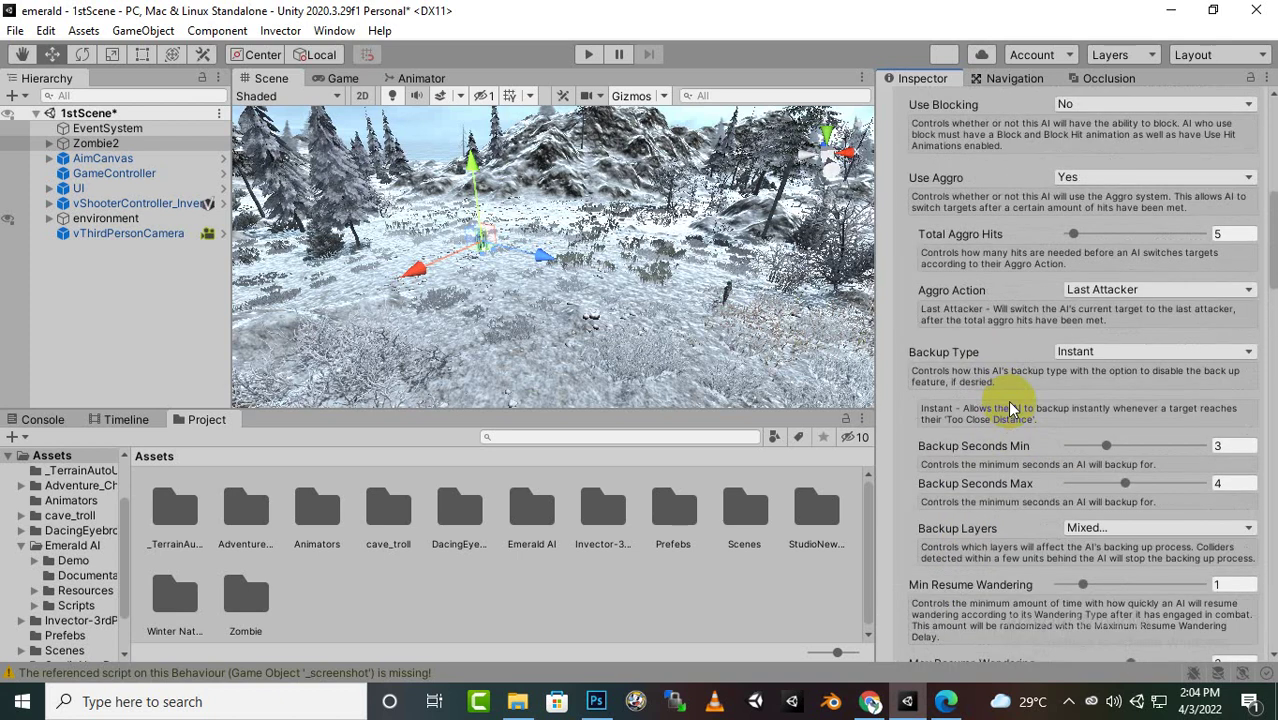
scroll(1008, 409, "down", 6)
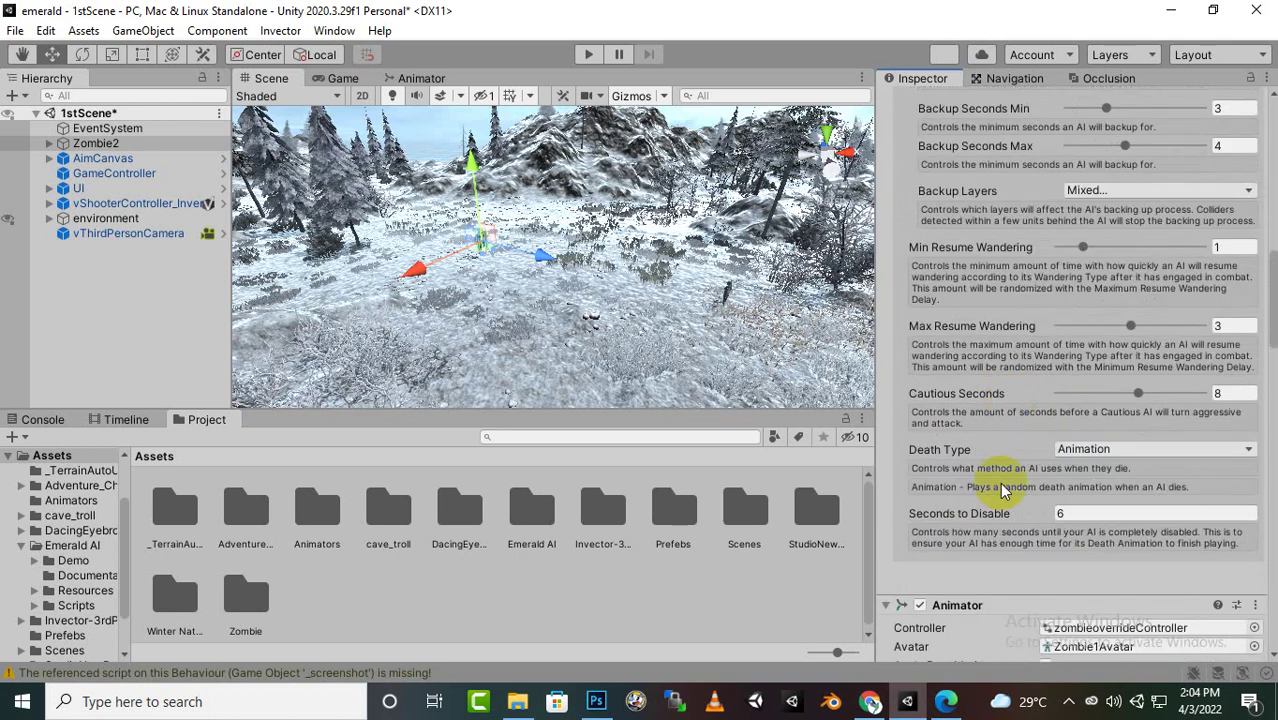
scroll(1015, 460, "up", 10)
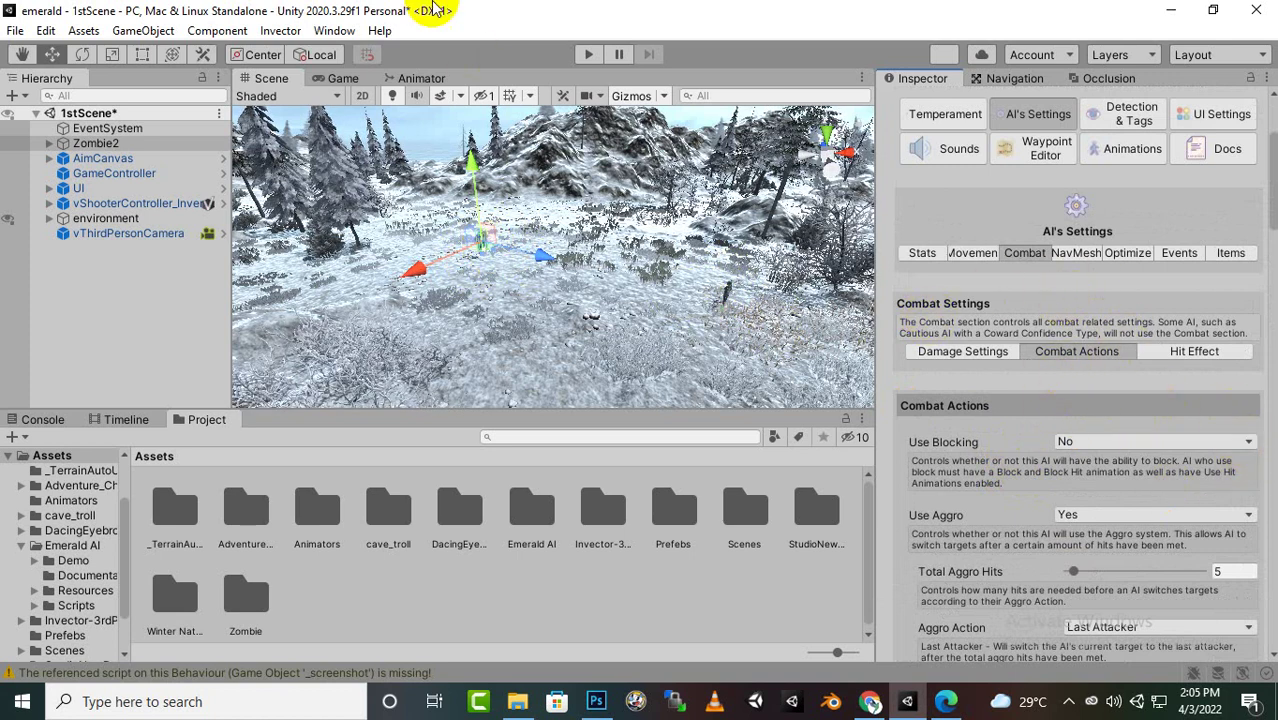
Play the scene and look around the snowy terrain to test the zombie's detection and attack.
left_click(587, 55)
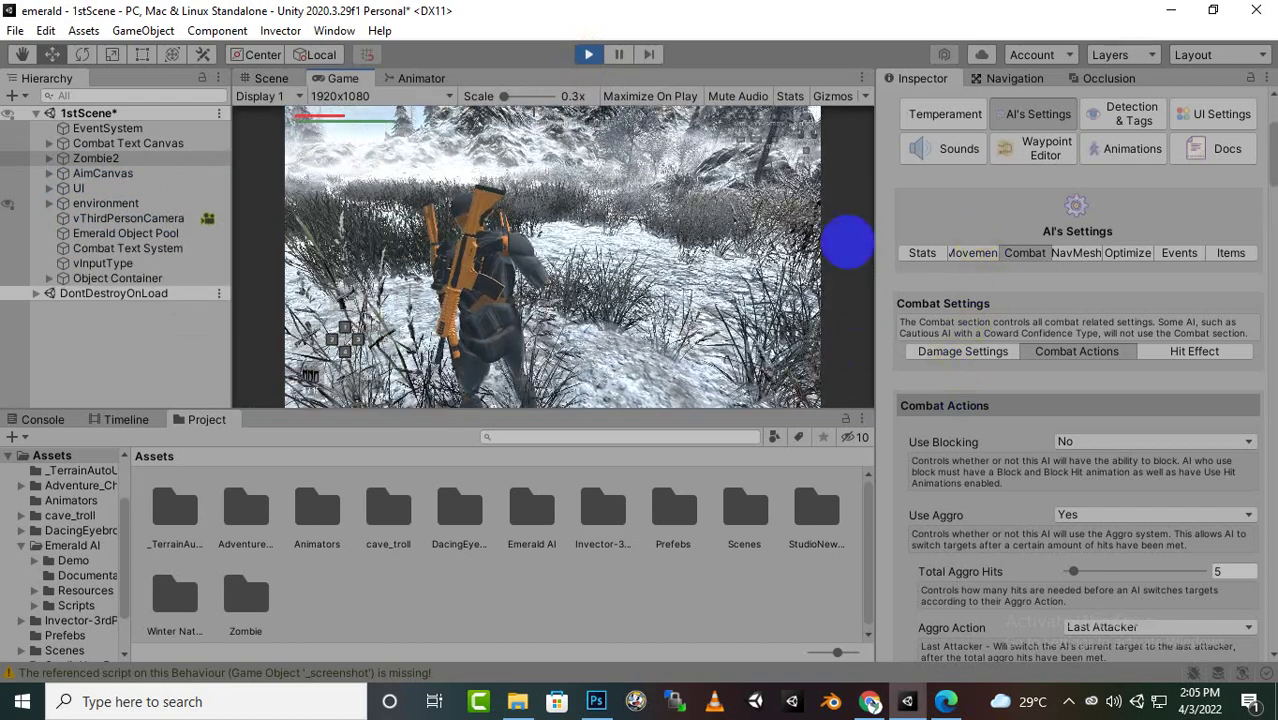
left_click(650, 245)
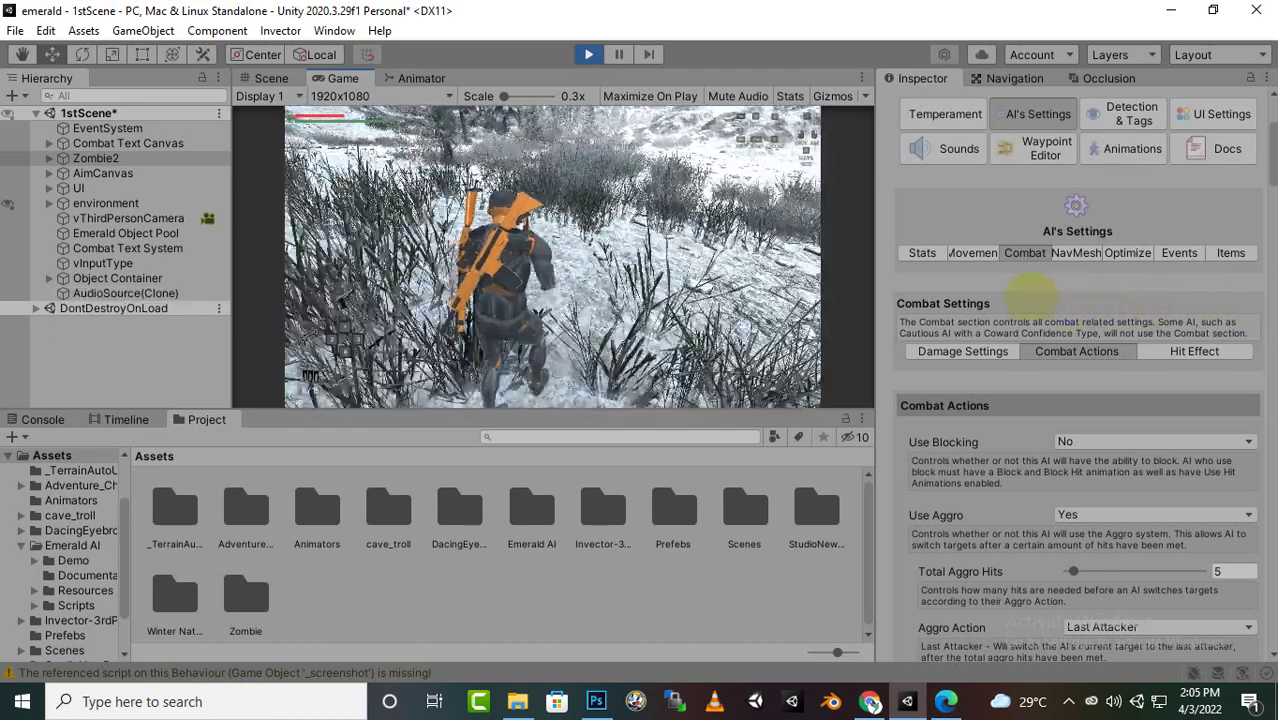
left_click(852, 283)
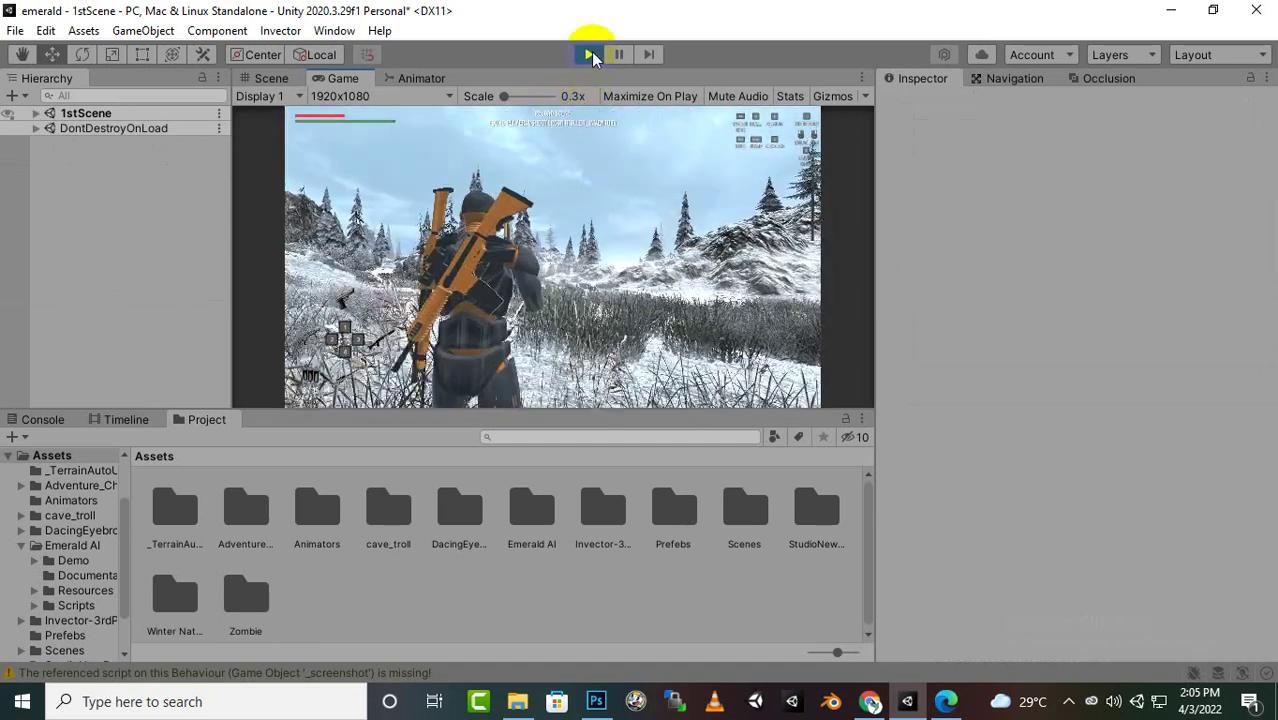
left_click_drag(485, 365, 562, 151)
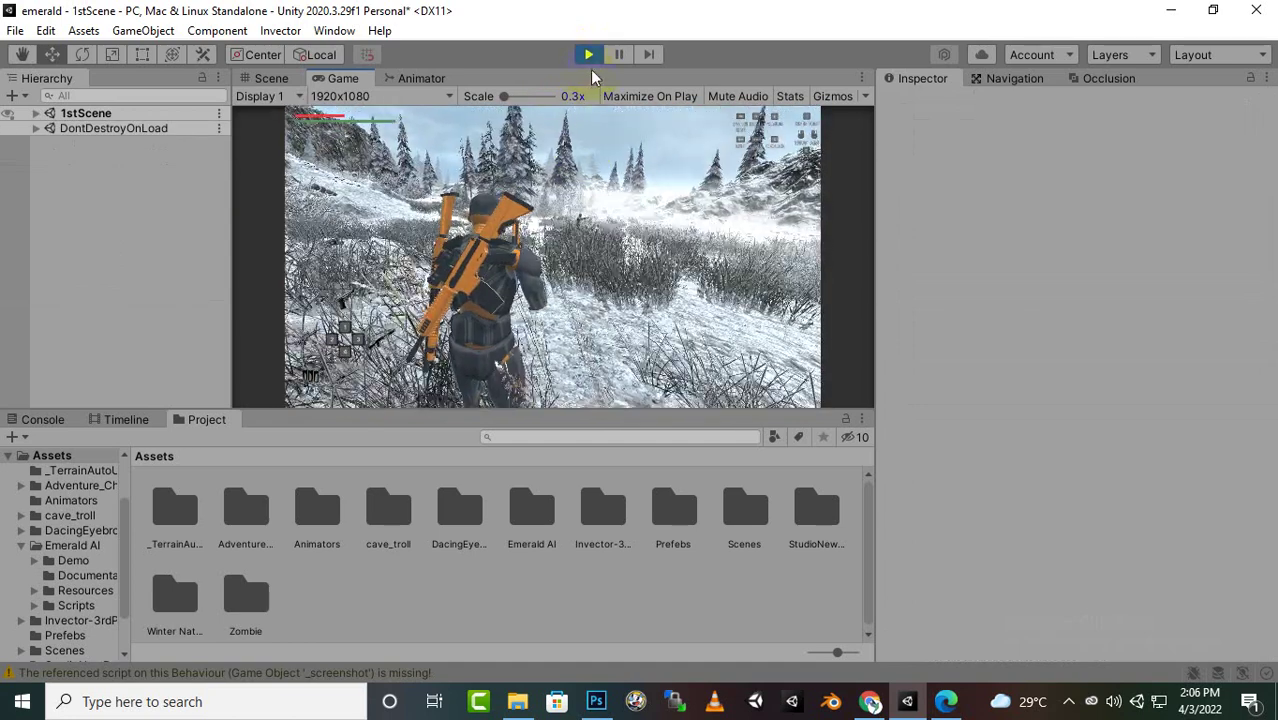
left_click(1068, 701)
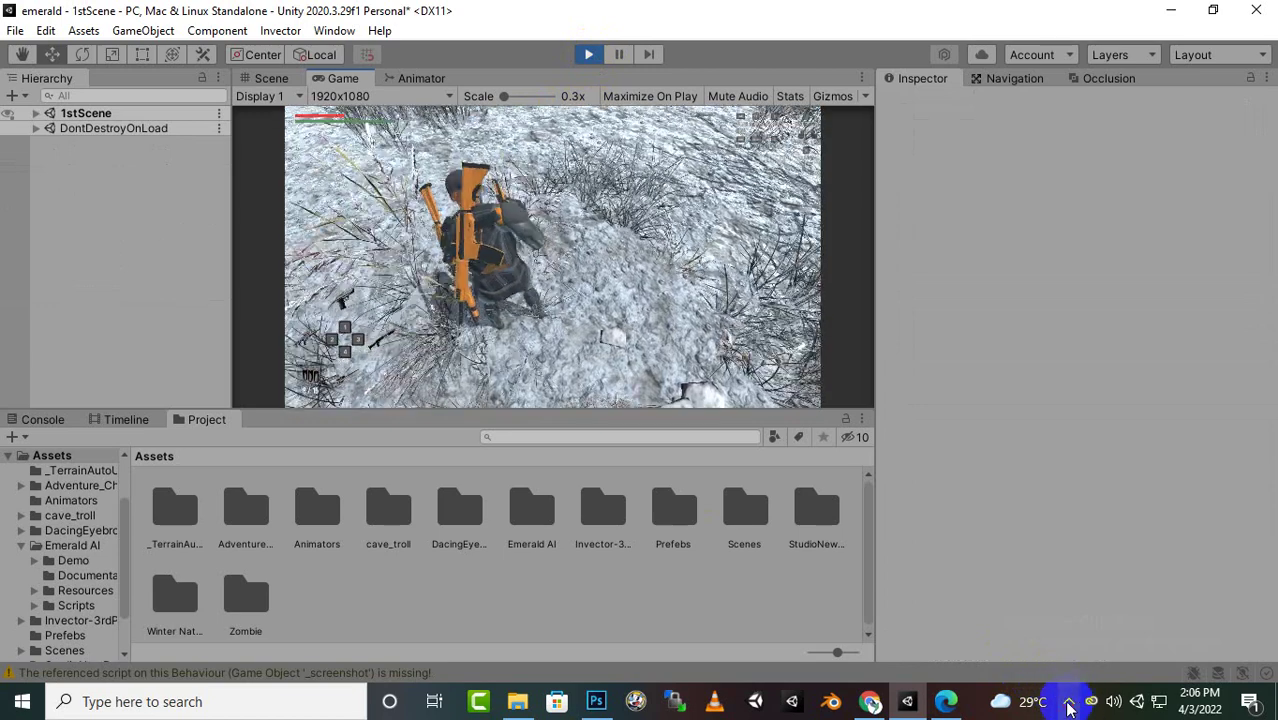